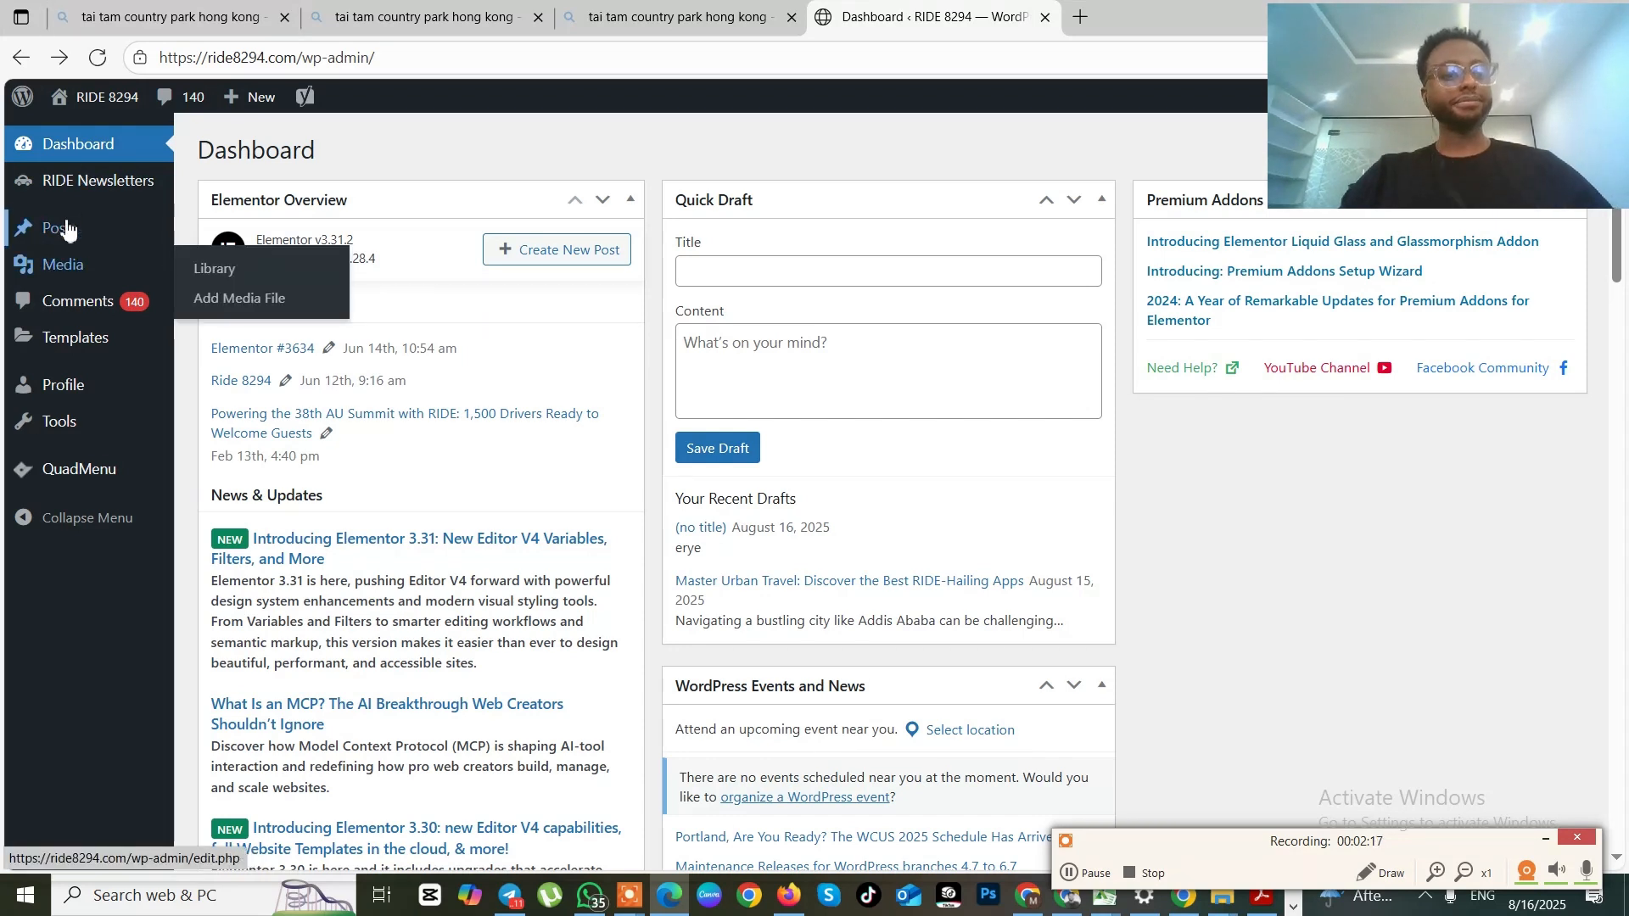
Open the post editor and read through the draft "Master Urban Travel: Discover the Best RIDE-Hailing Apps"
mouse_move(67, 227)
click(217, 265)
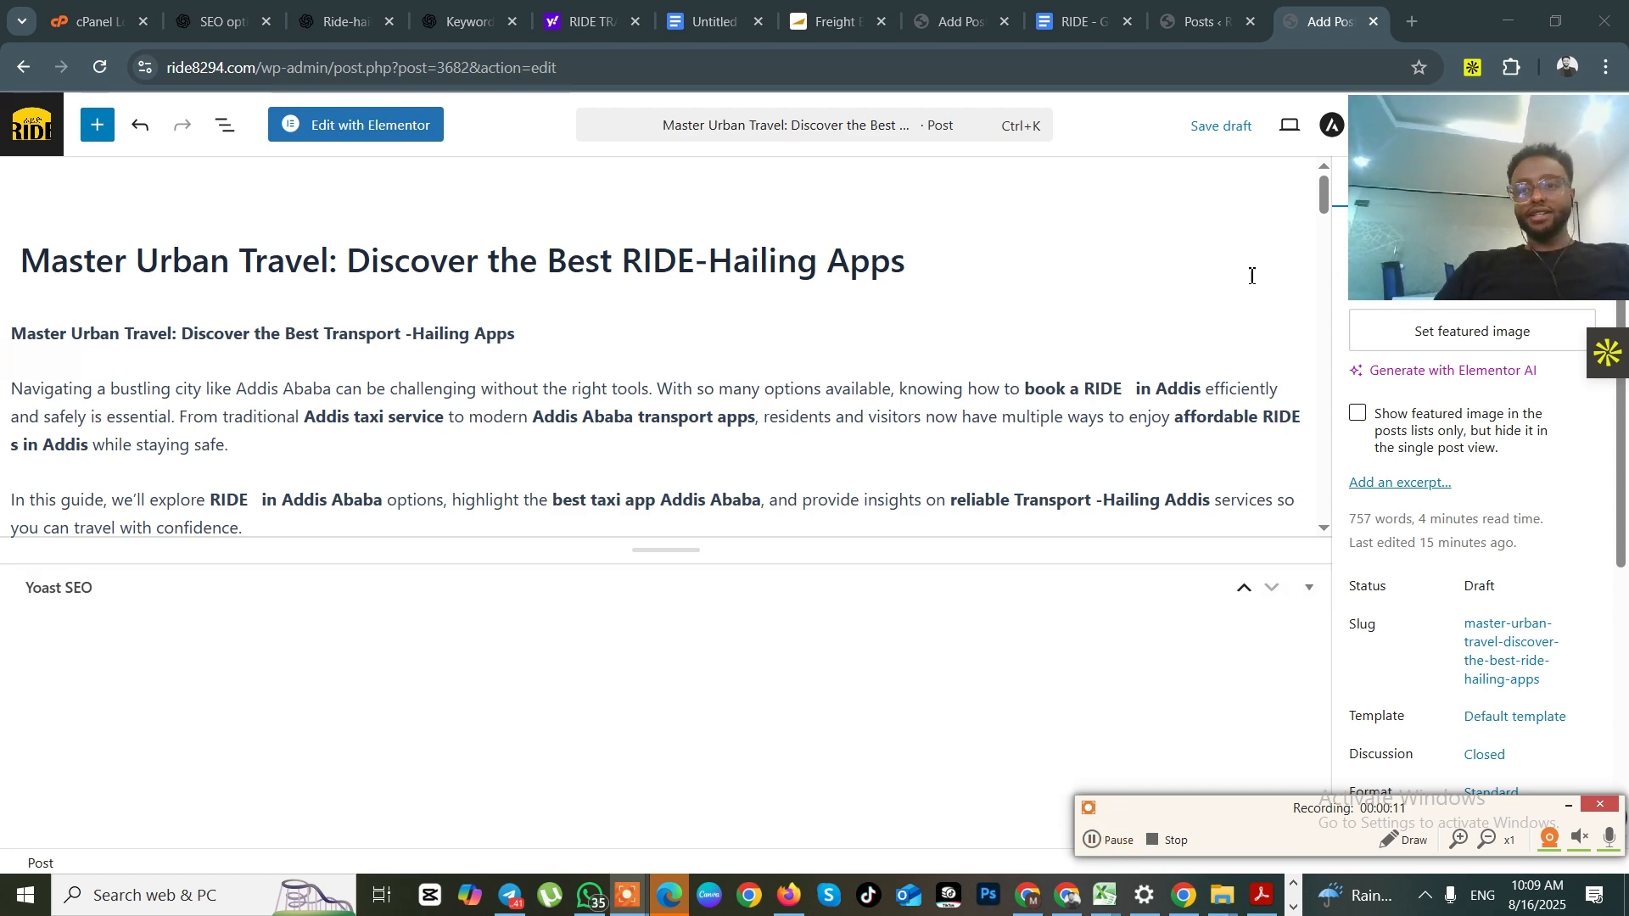
drag(1328, 209, 1345, 386)
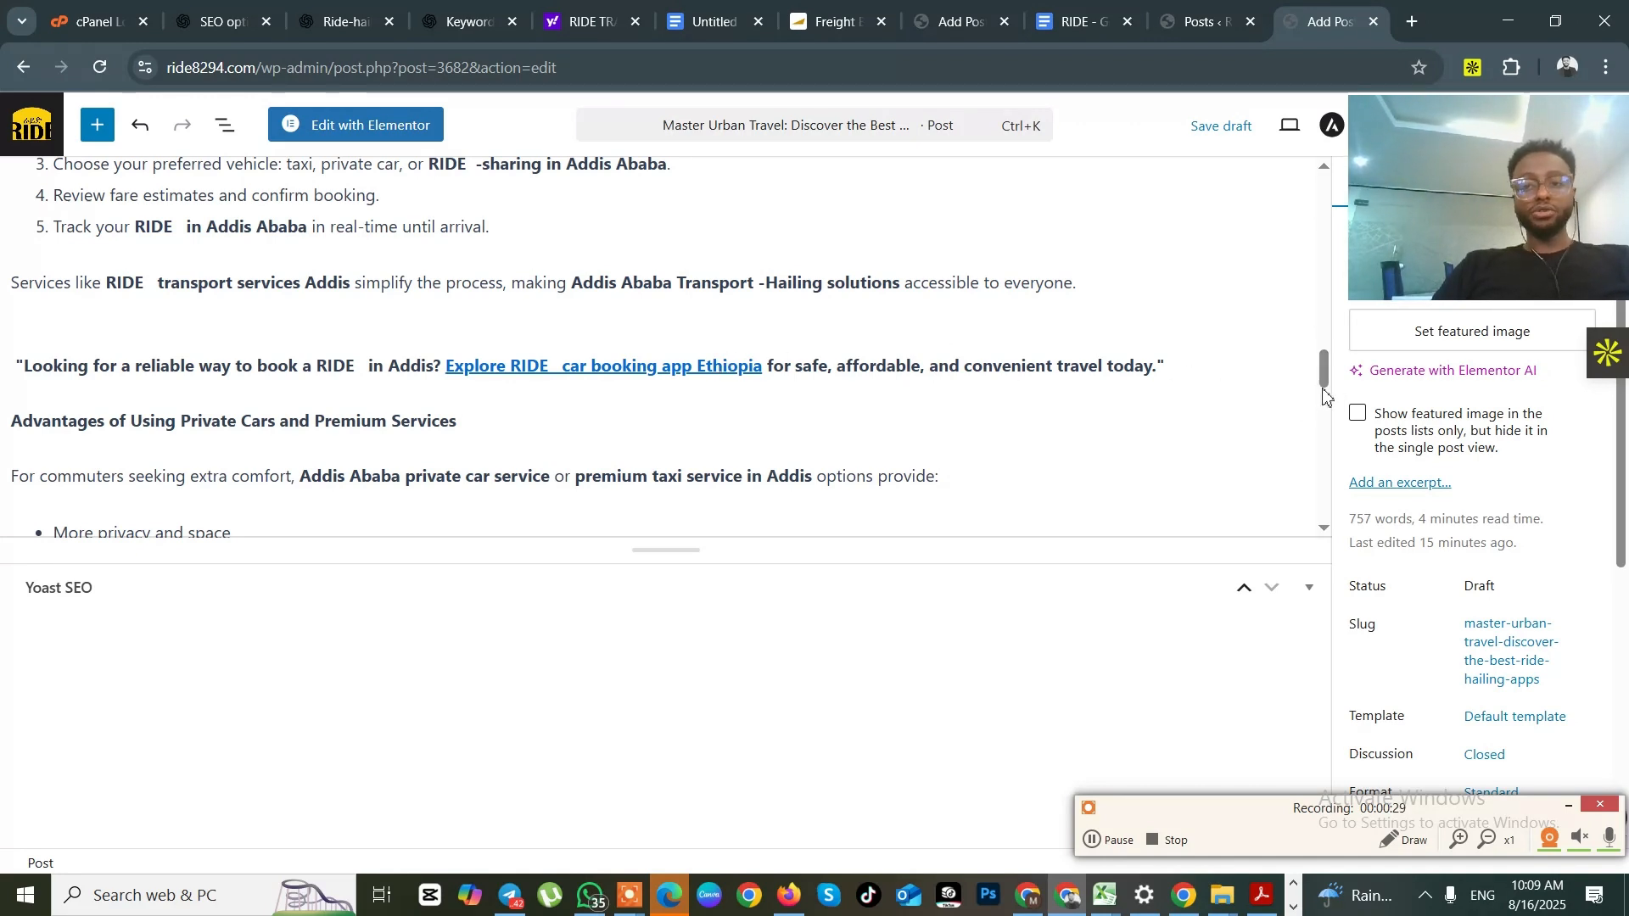
mouse_move(1325, 374)
mouse_down()
mouse_move(1325, 399)
mouse_move(1323, 364)
mouse_up()
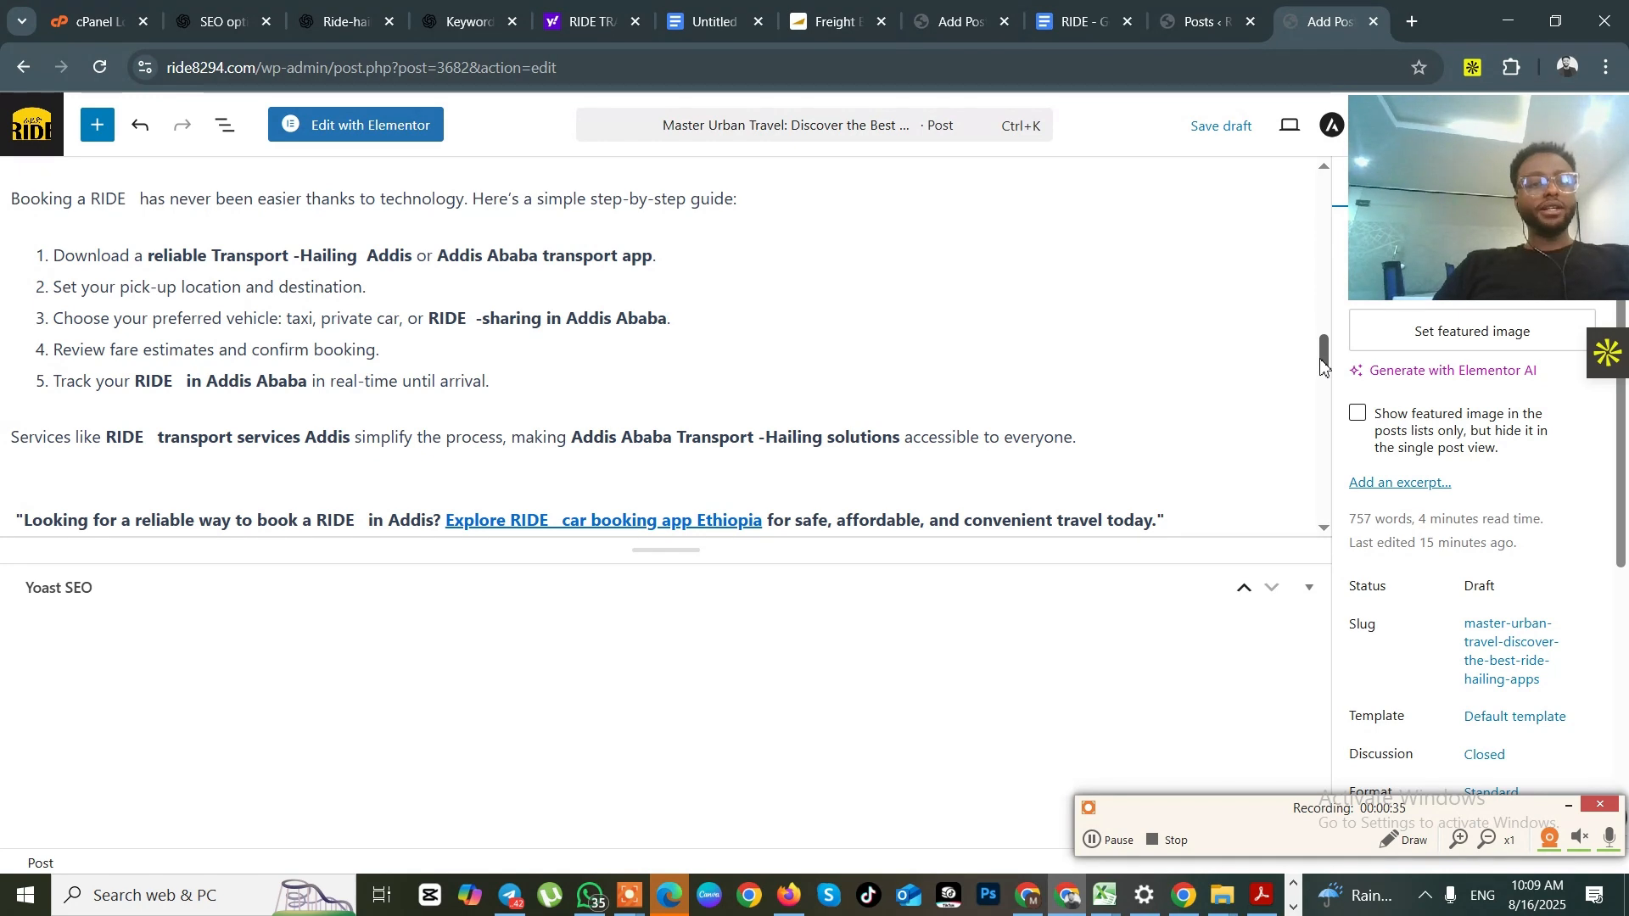
drag(1322, 365, 1320, 351)
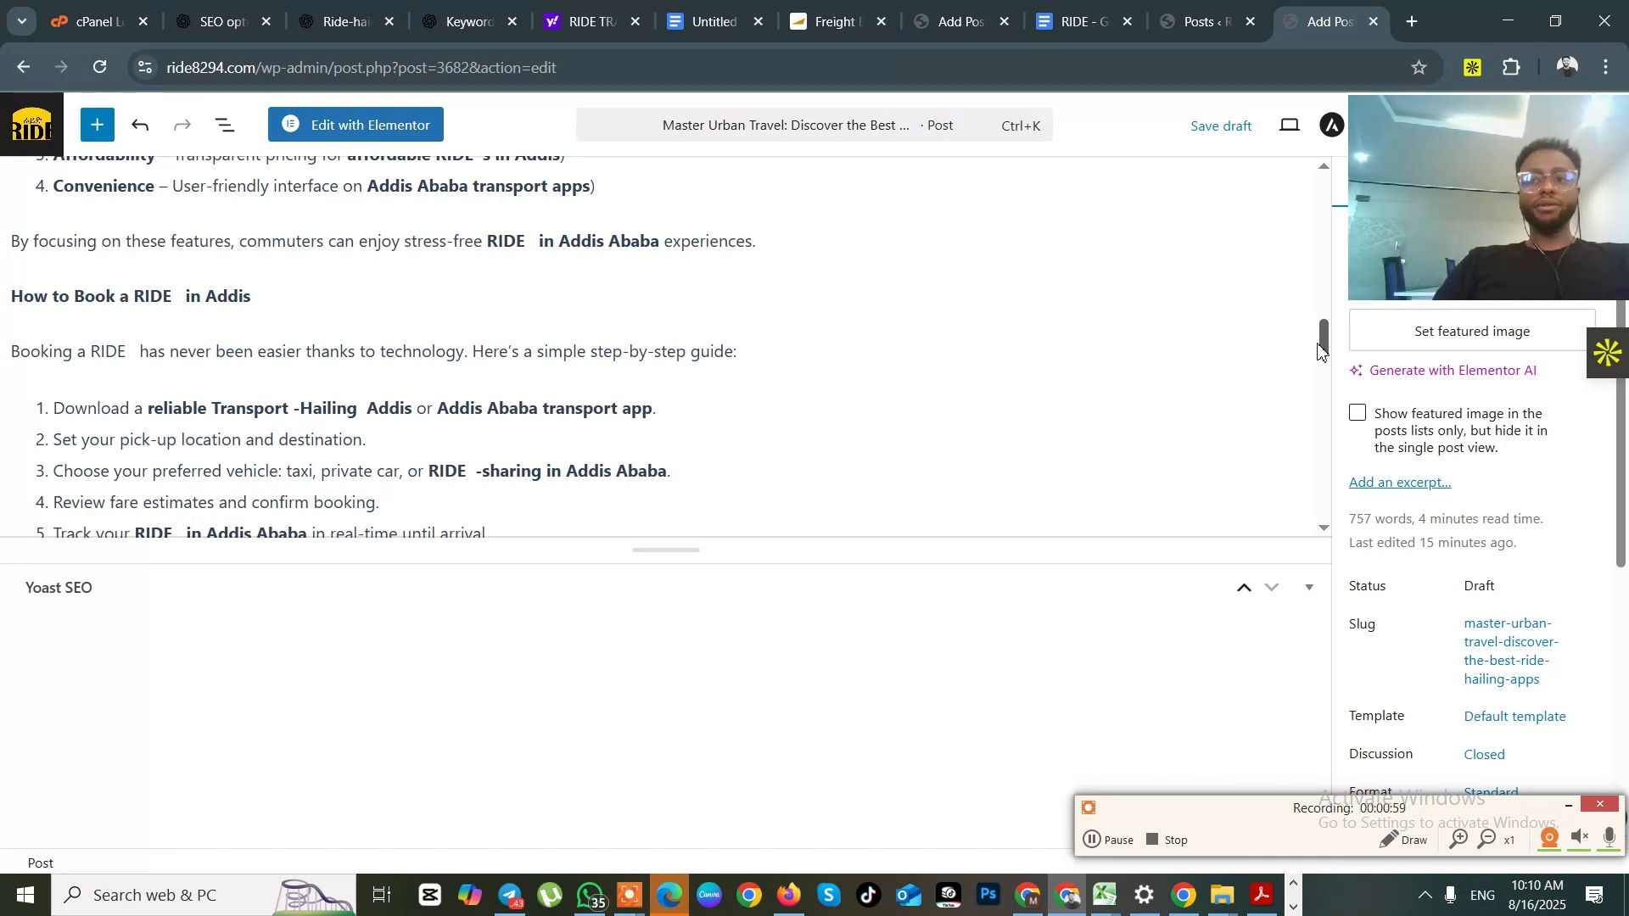
drag(1321, 350, 1474, 583)
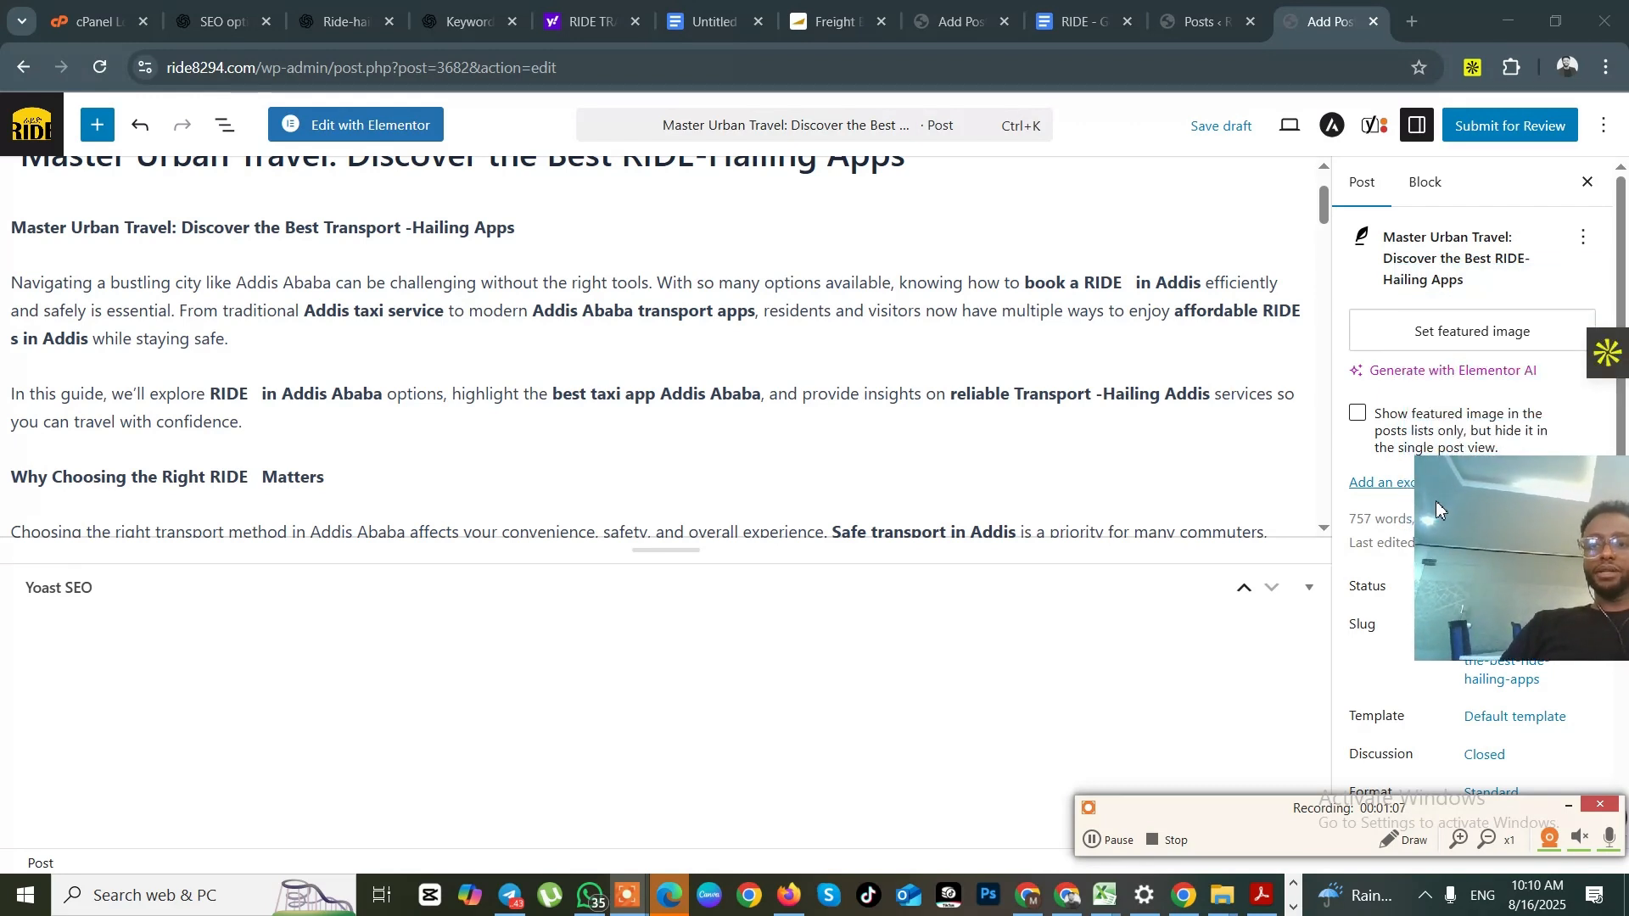
Upload the file "Blog Banner for Website Content(3)" from Downloads through the post's featured image dialog
click(1419, 330)
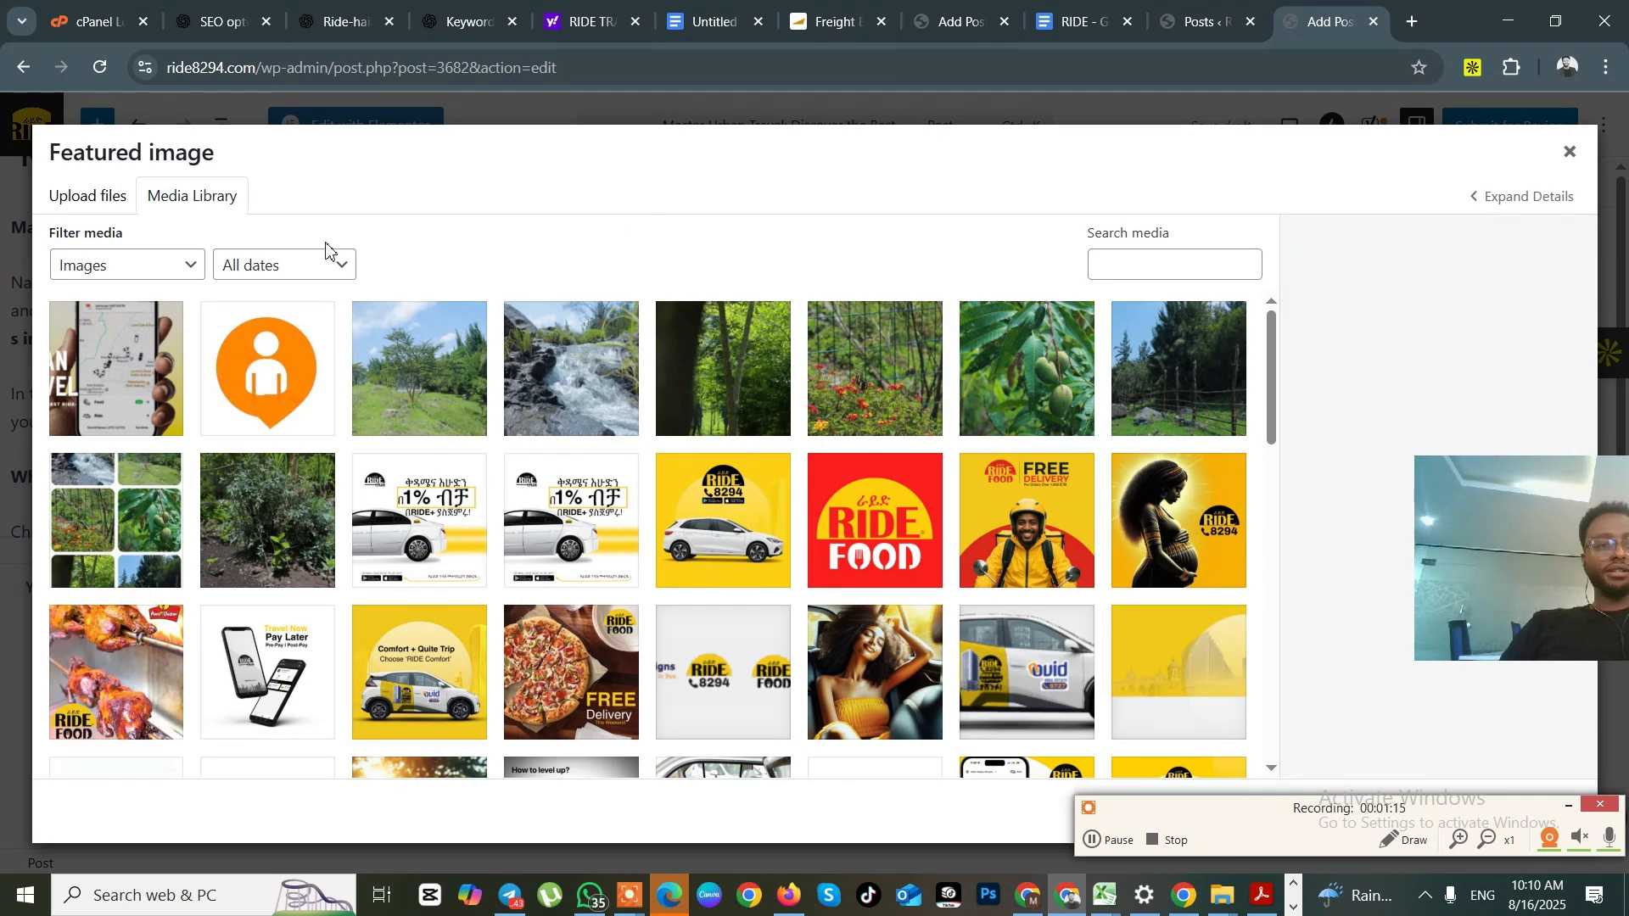
click(116, 208)
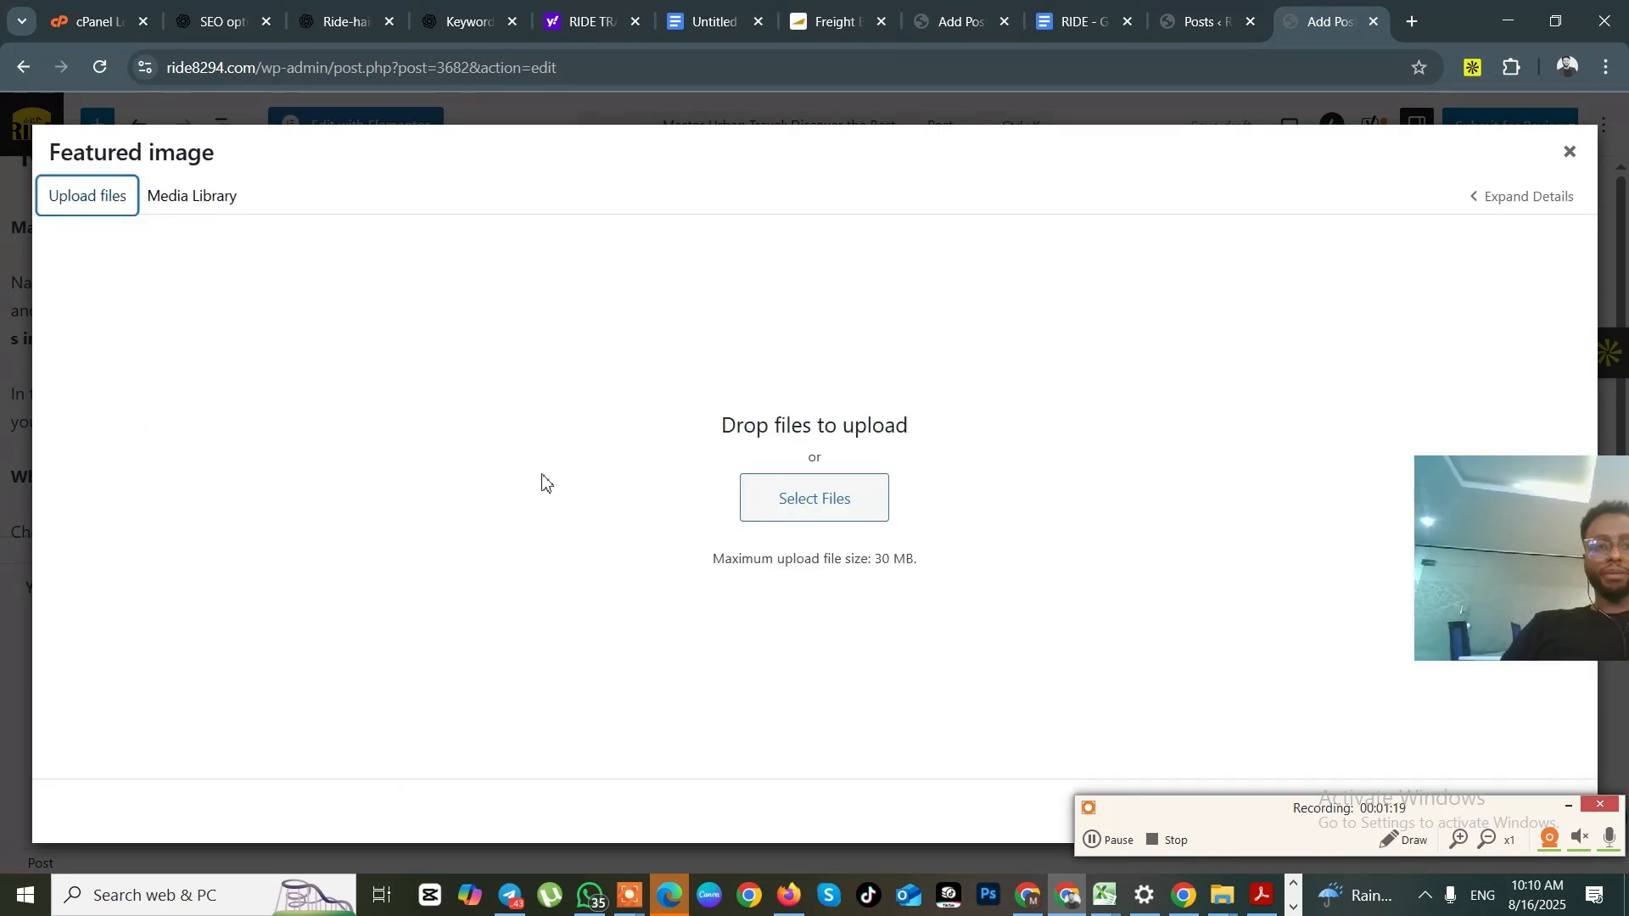
click(793, 513)
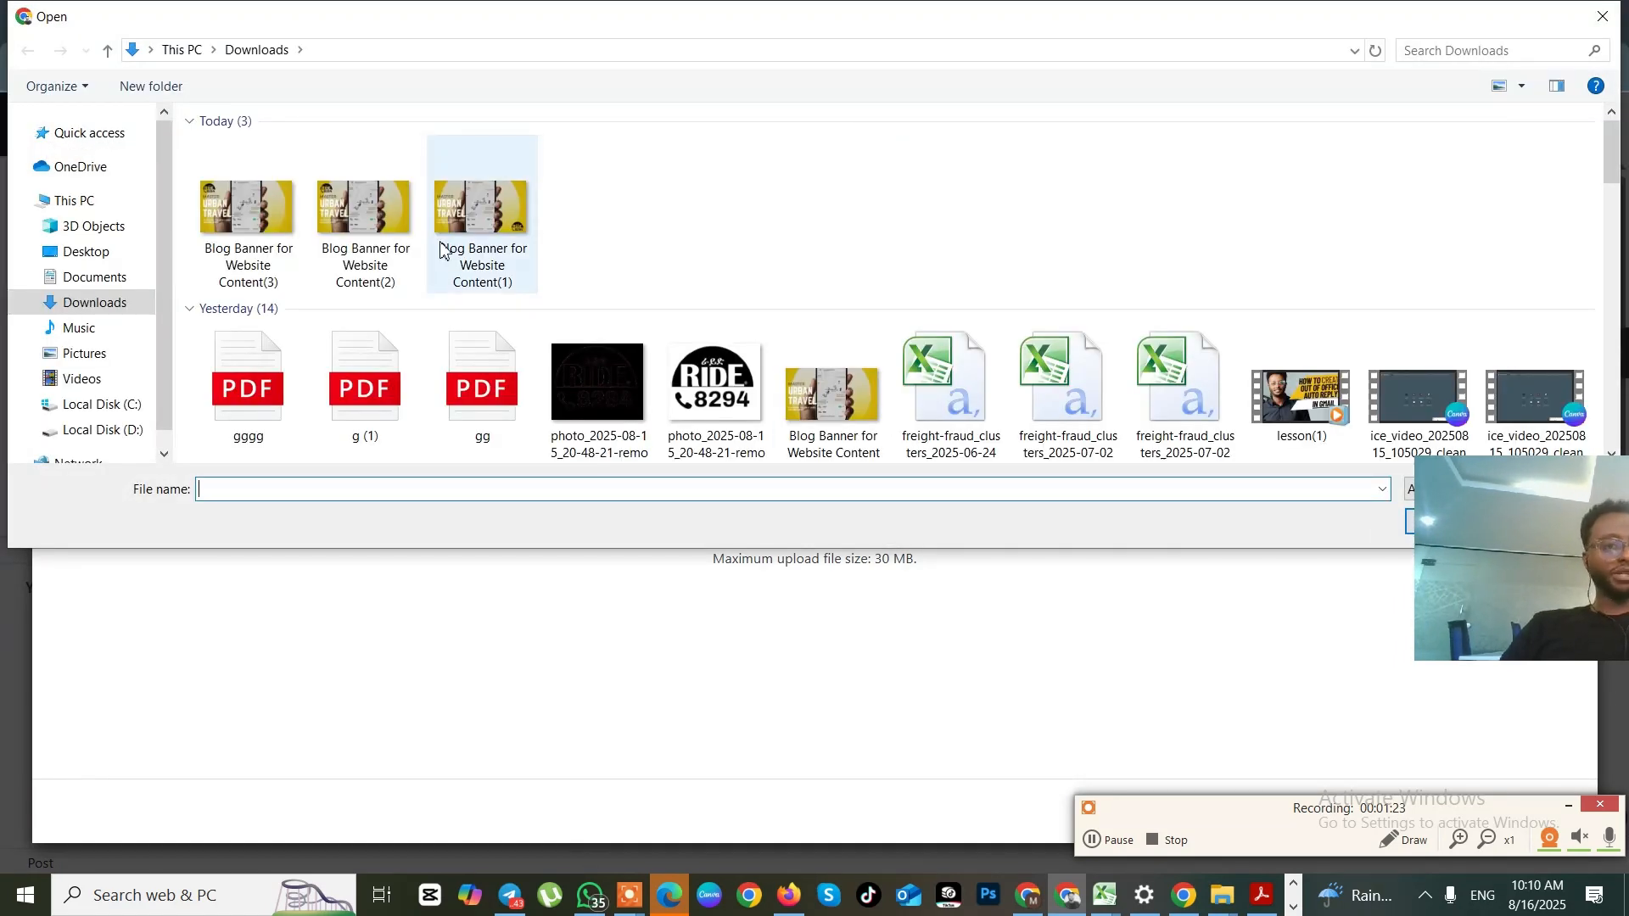
click(251, 235)
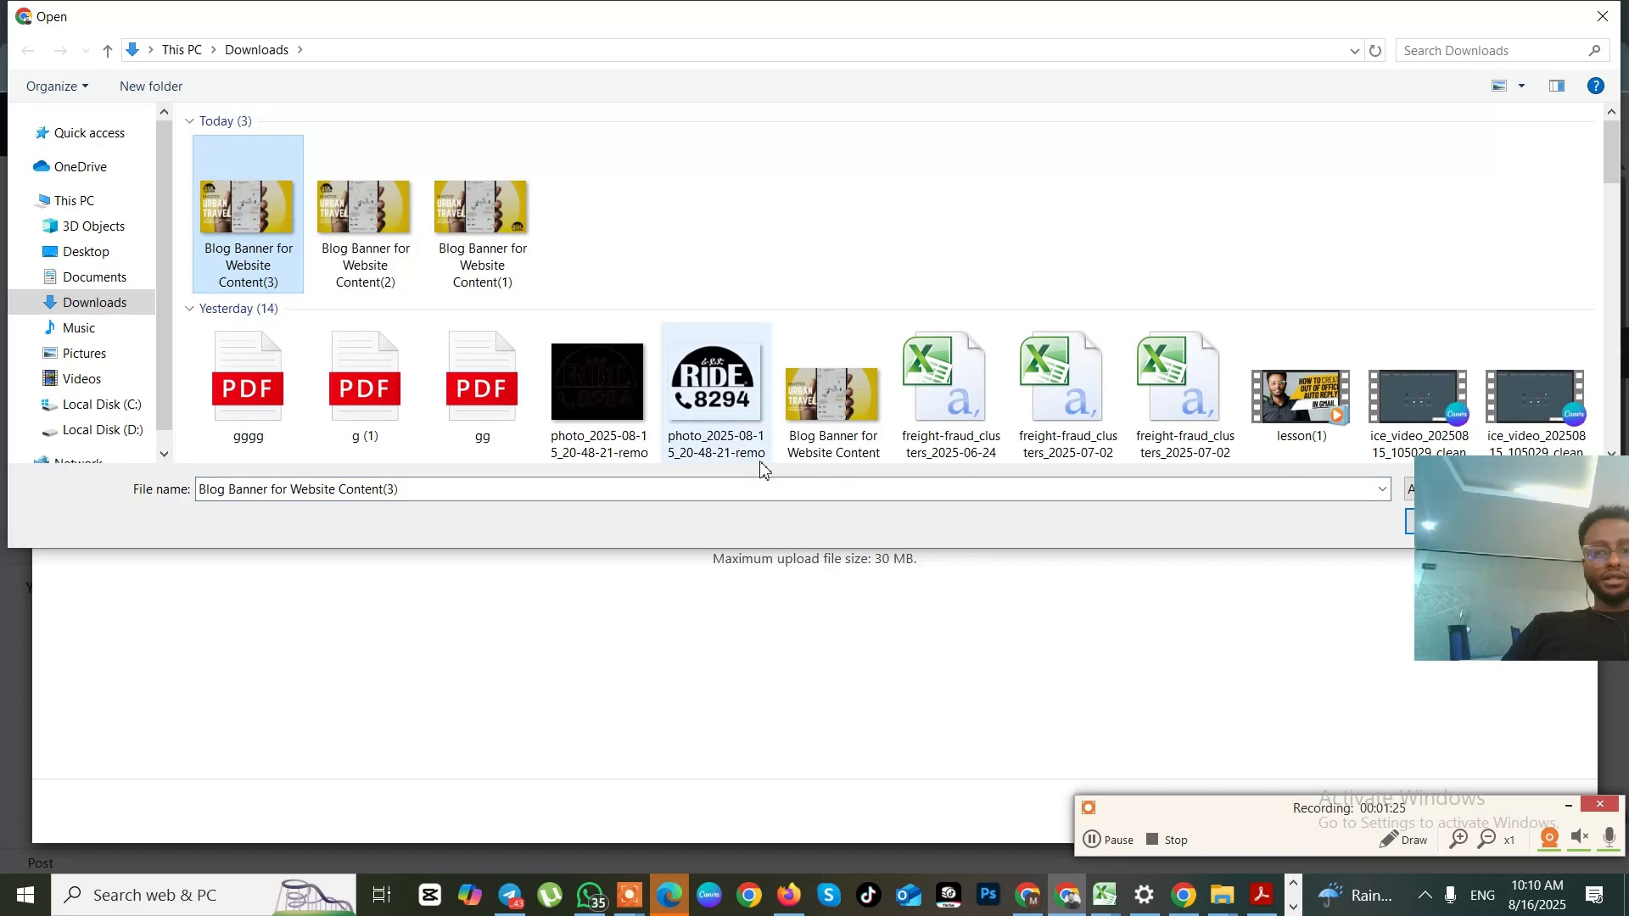
drag(1445, 582, 1396, 682)
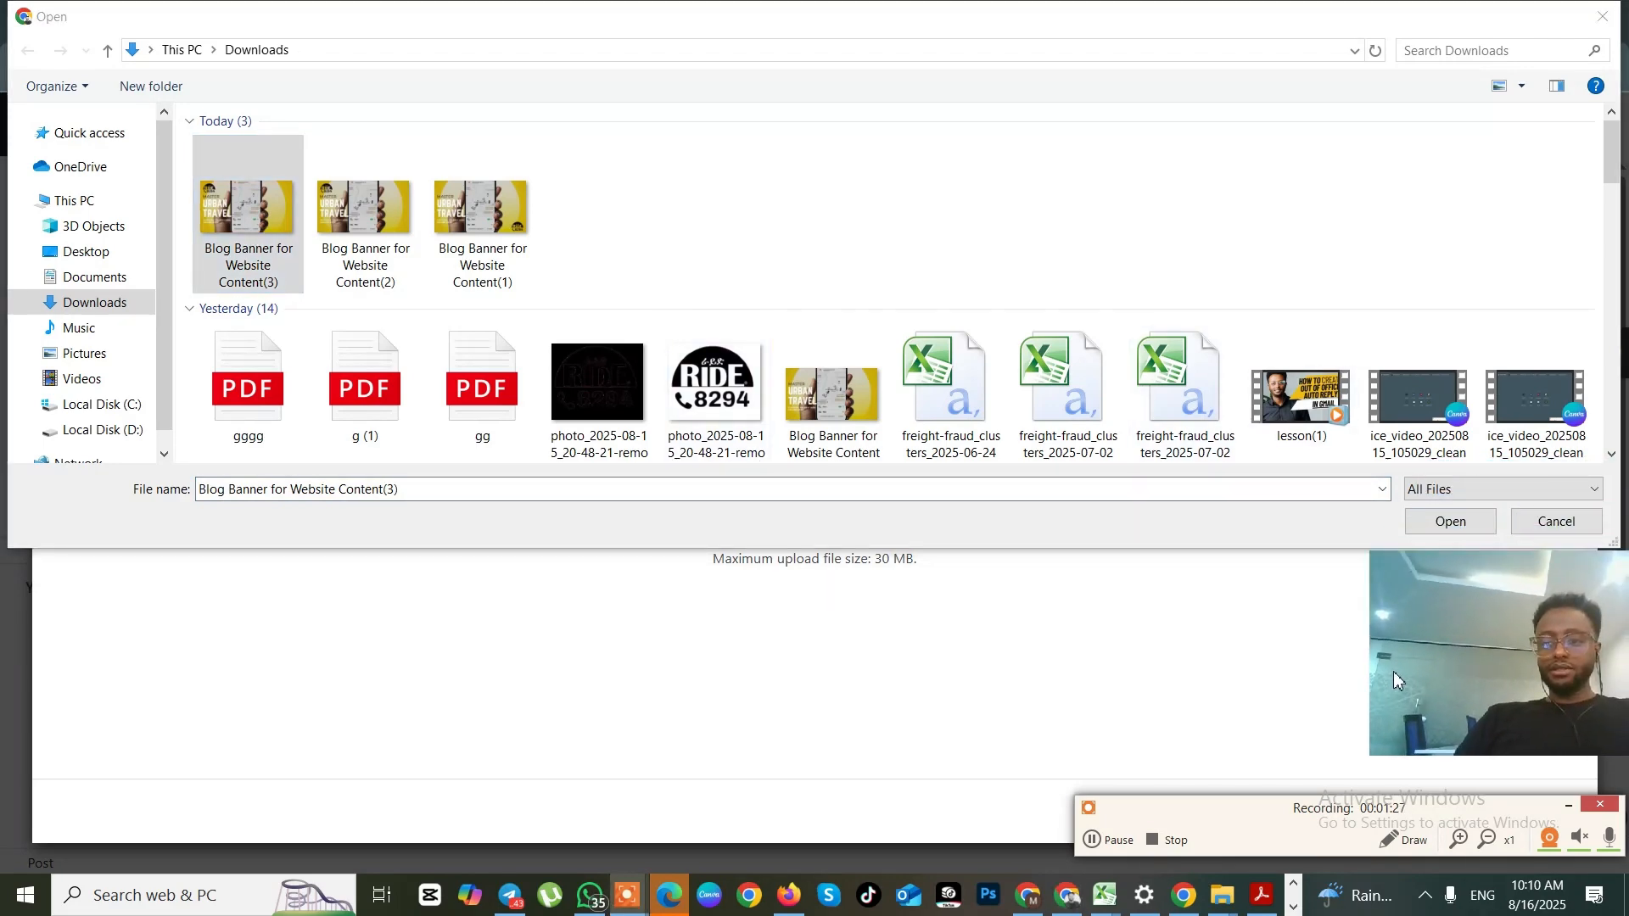
click(1443, 522)
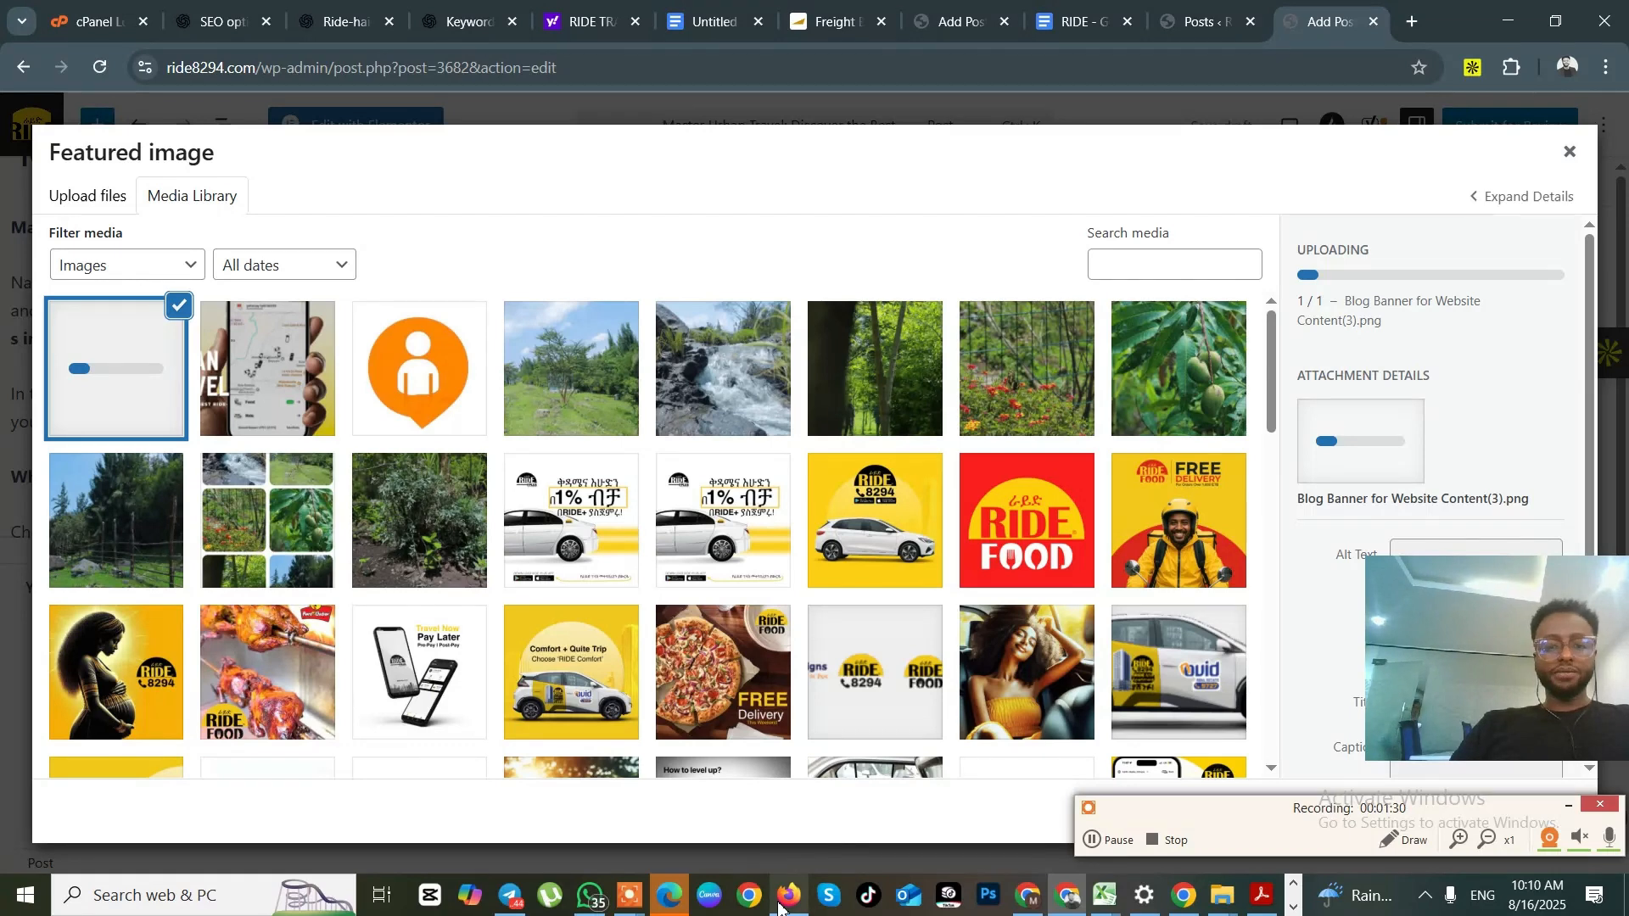
Switch to Canva to view the blog banner's source template and the finished Urban Travel design, and return to WordPress
click(781, 906)
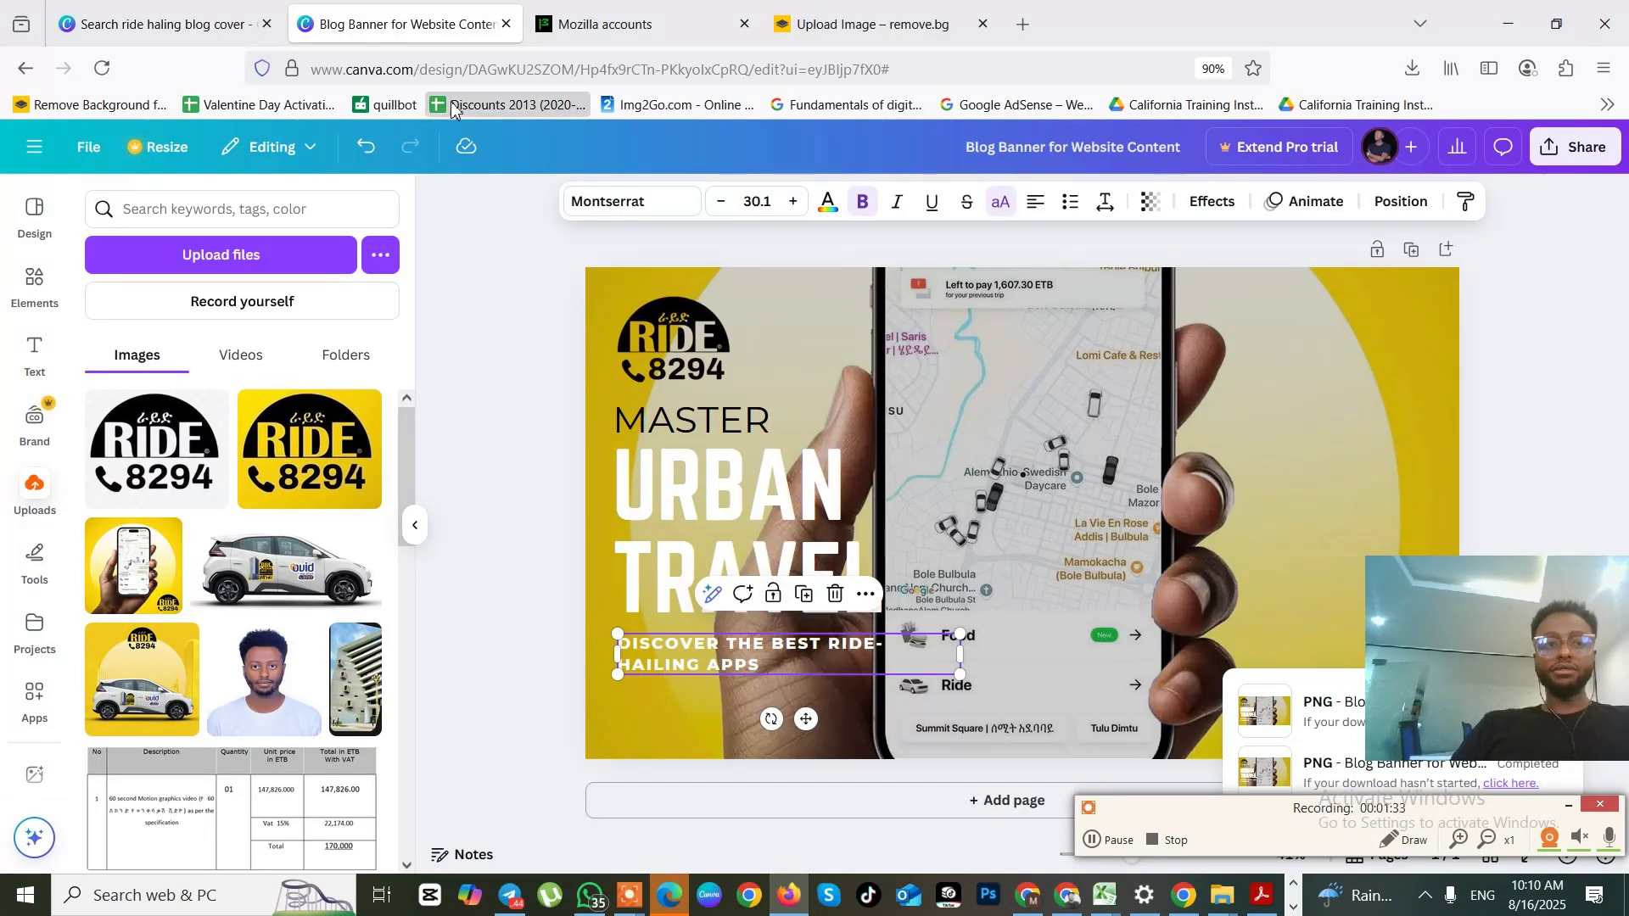
click(170, 5)
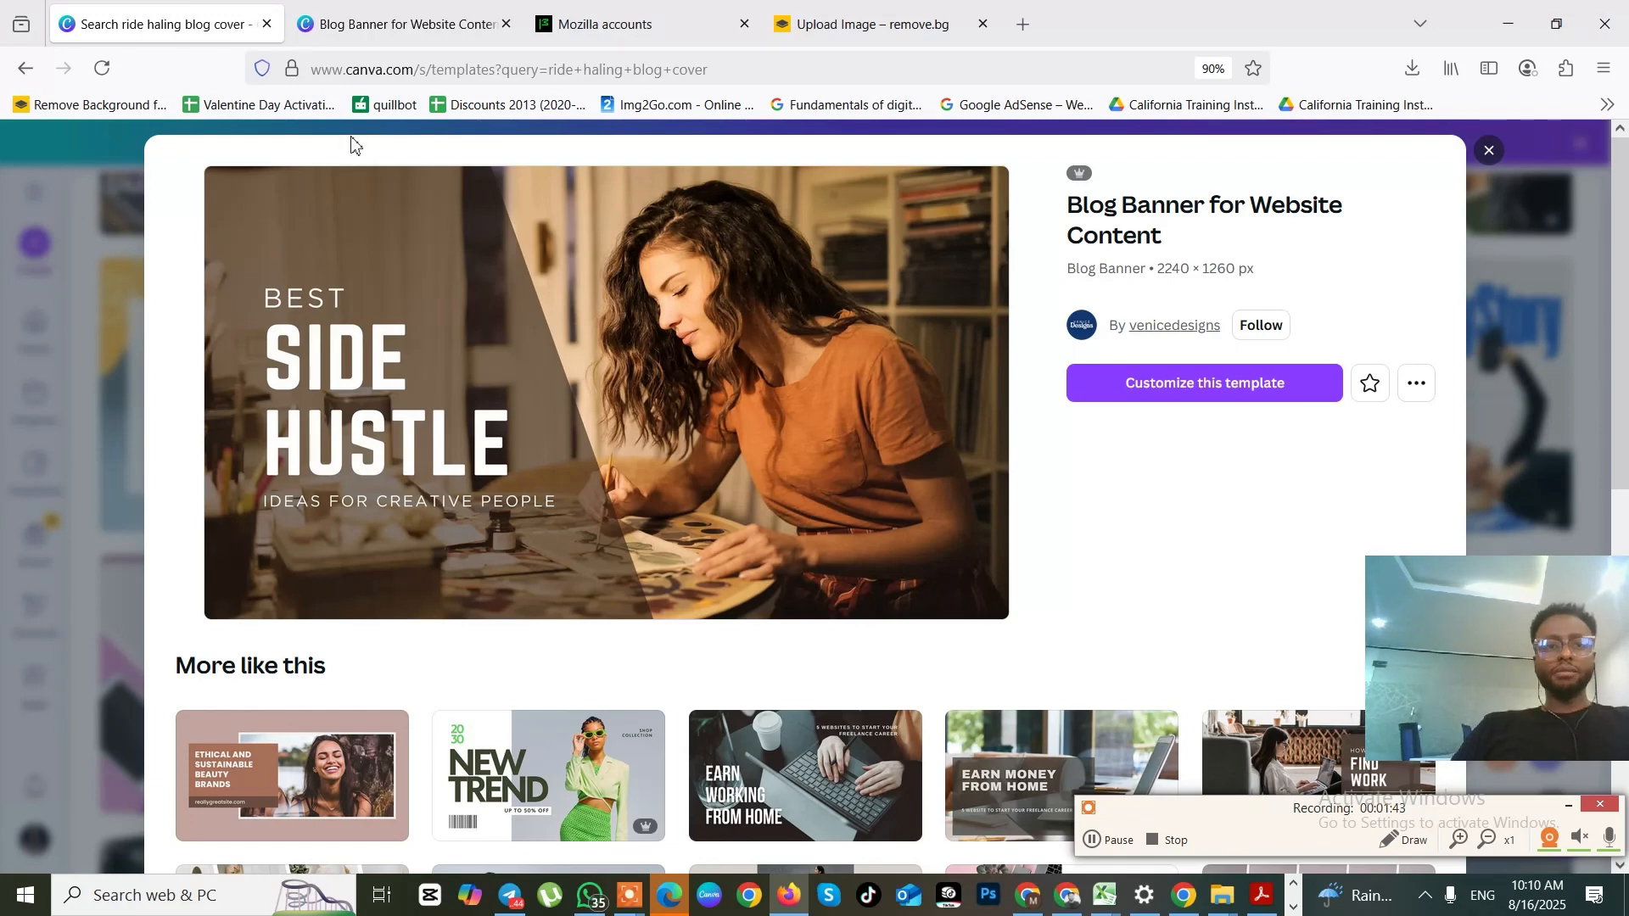
click(392, 24)
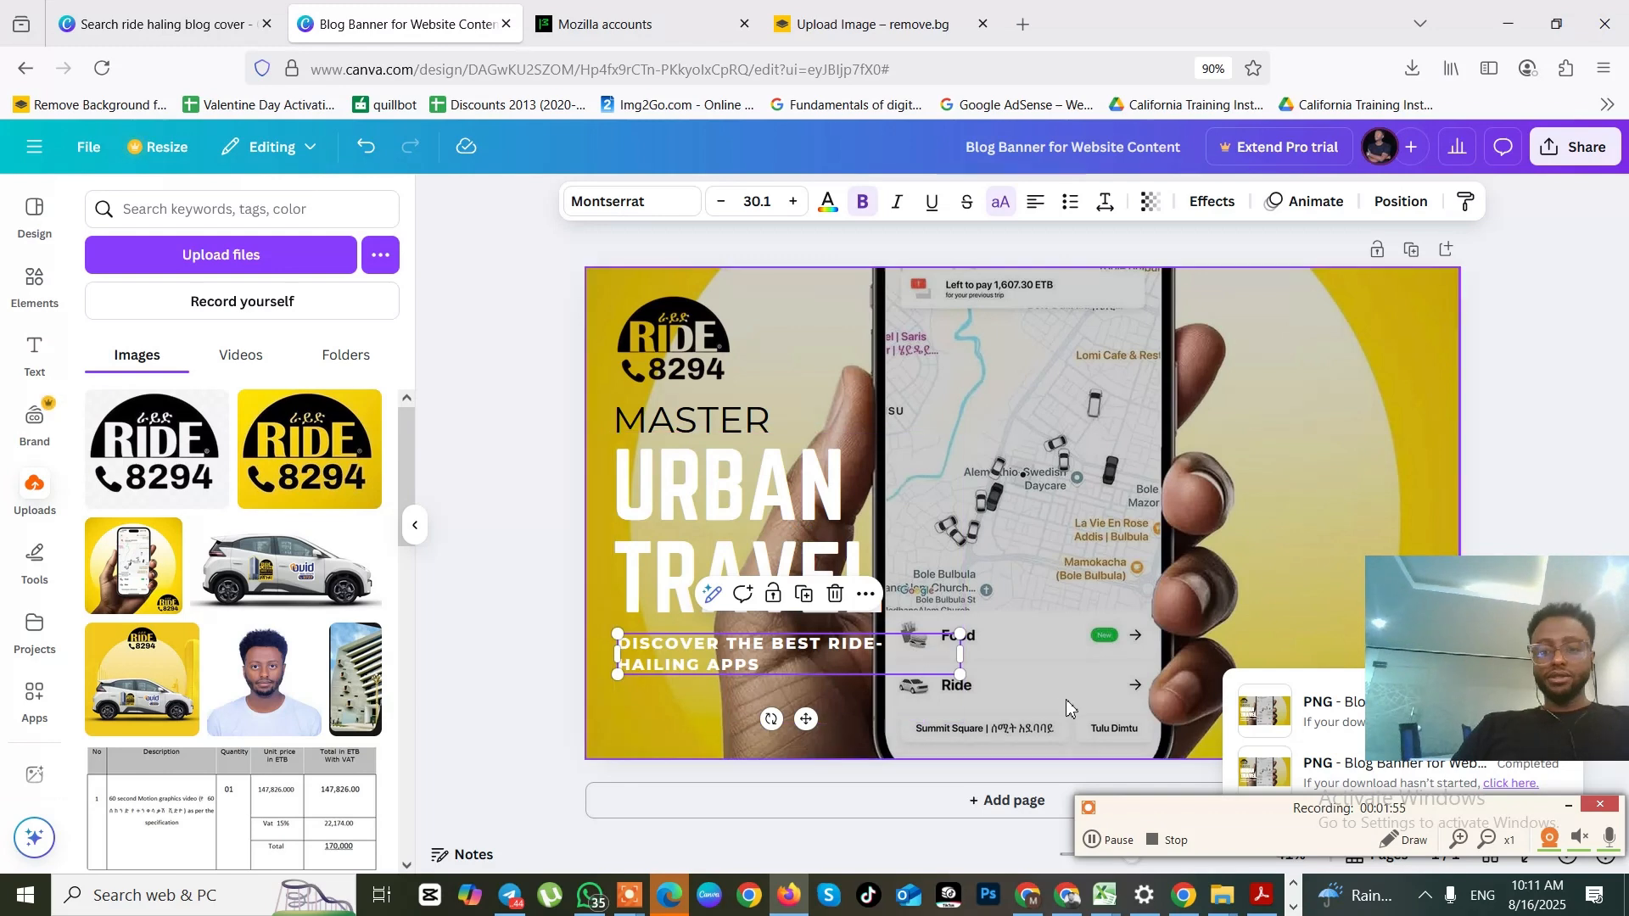
click(1068, 896)
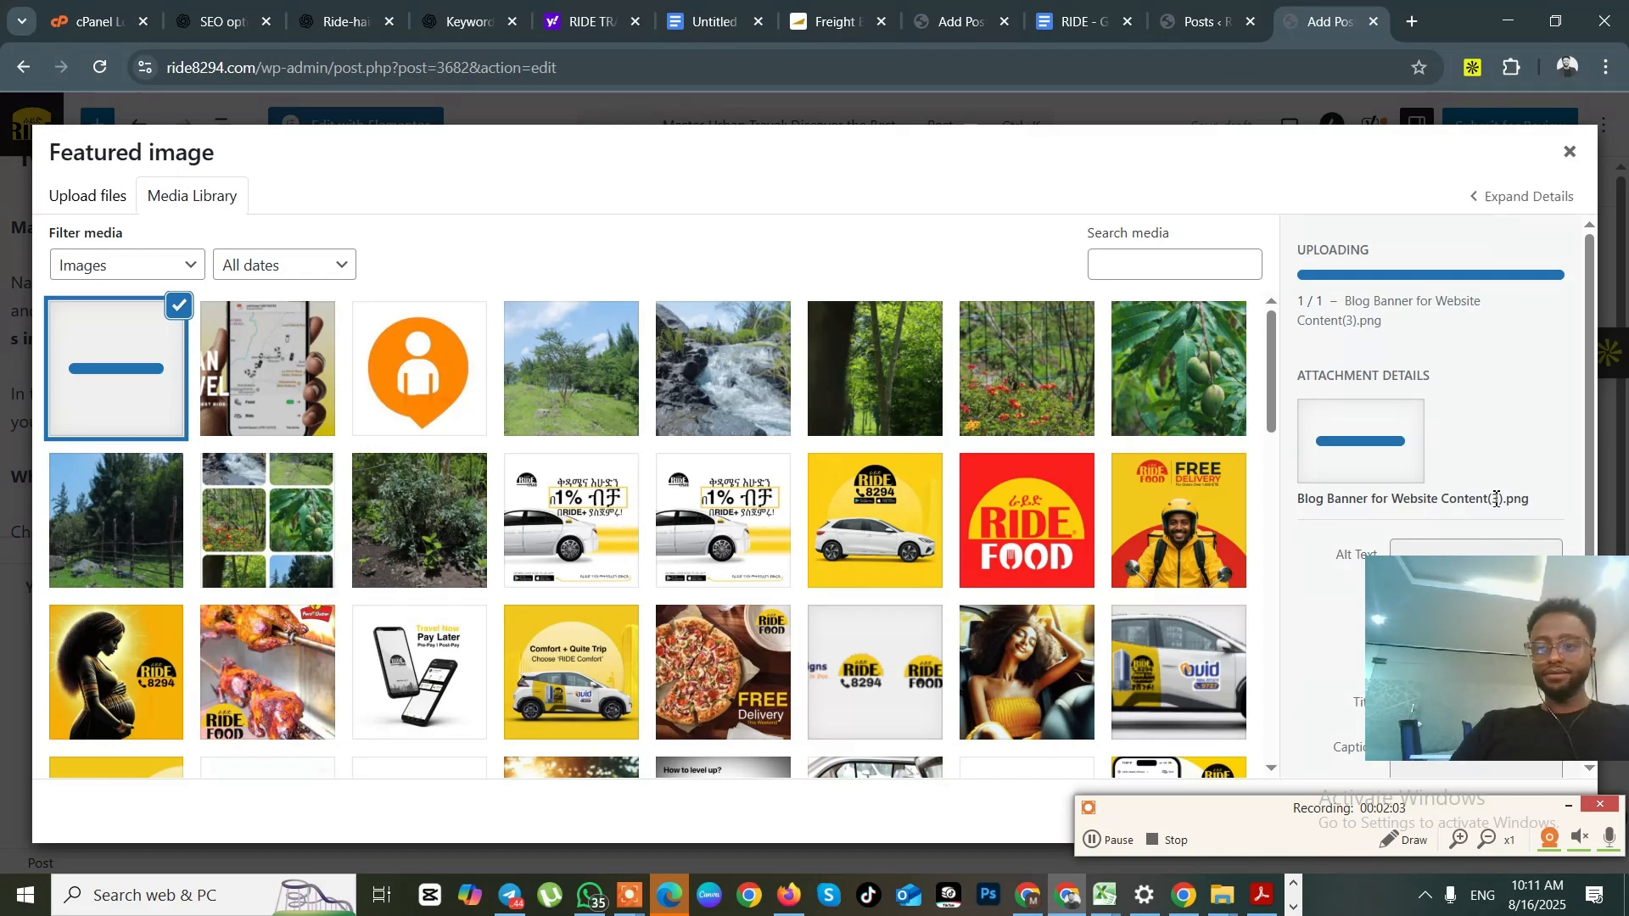
Deselect the stalled upload and upload "Blog Banner for Website Content(3)" from Downloads again for the featured image
drag(1498, 619, 1412, 105)
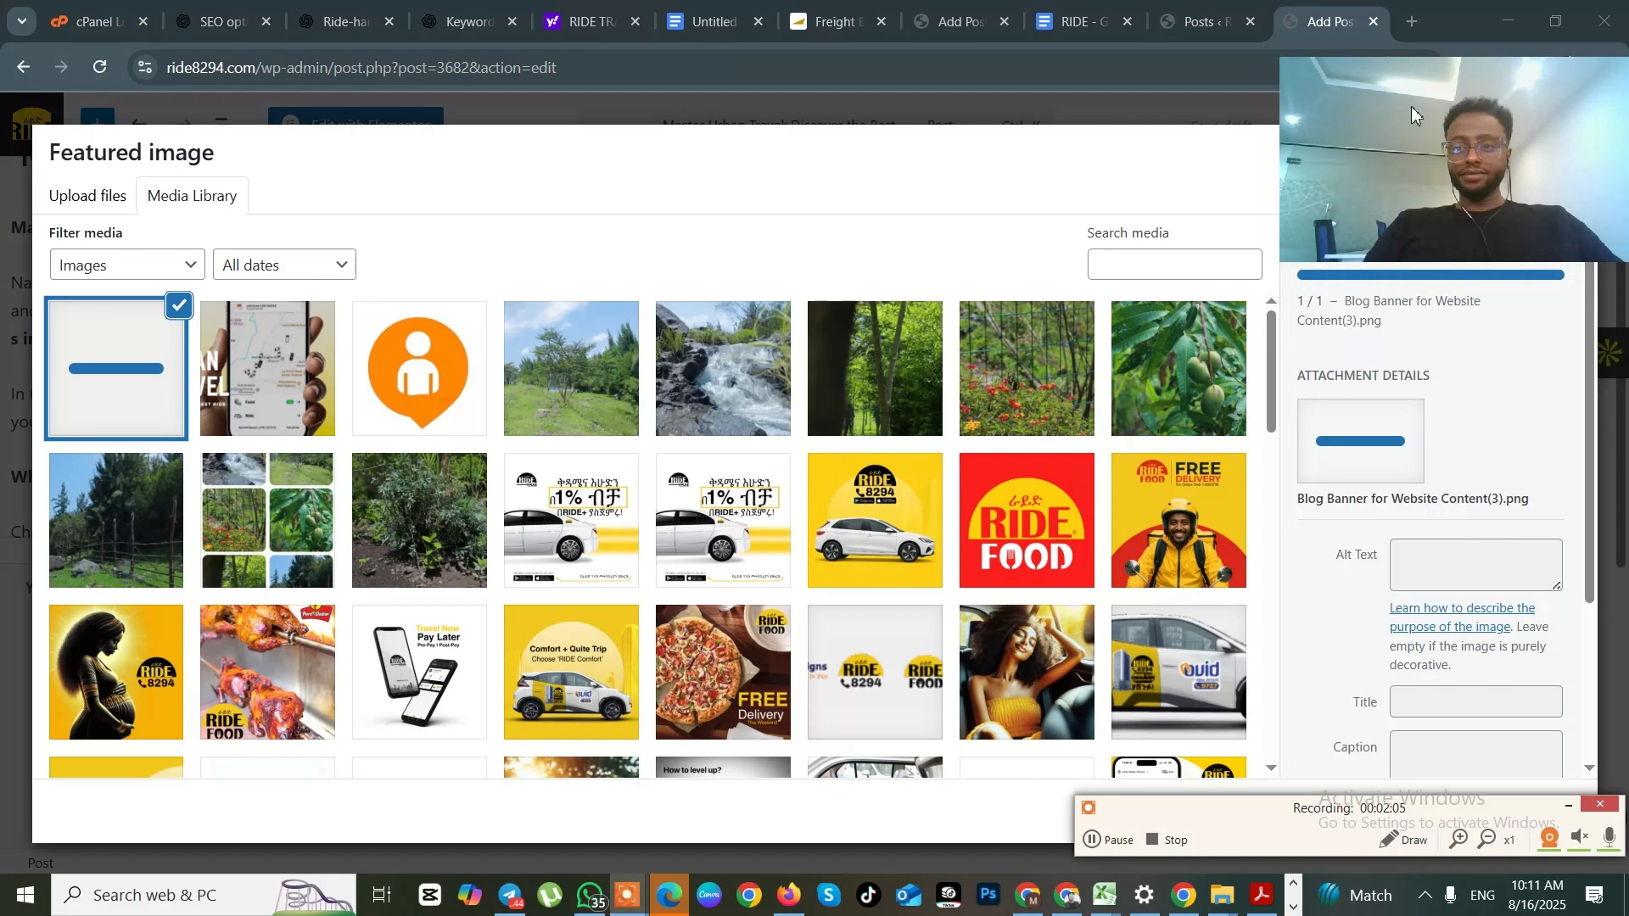
drag(1603, 564, 1602, 692)
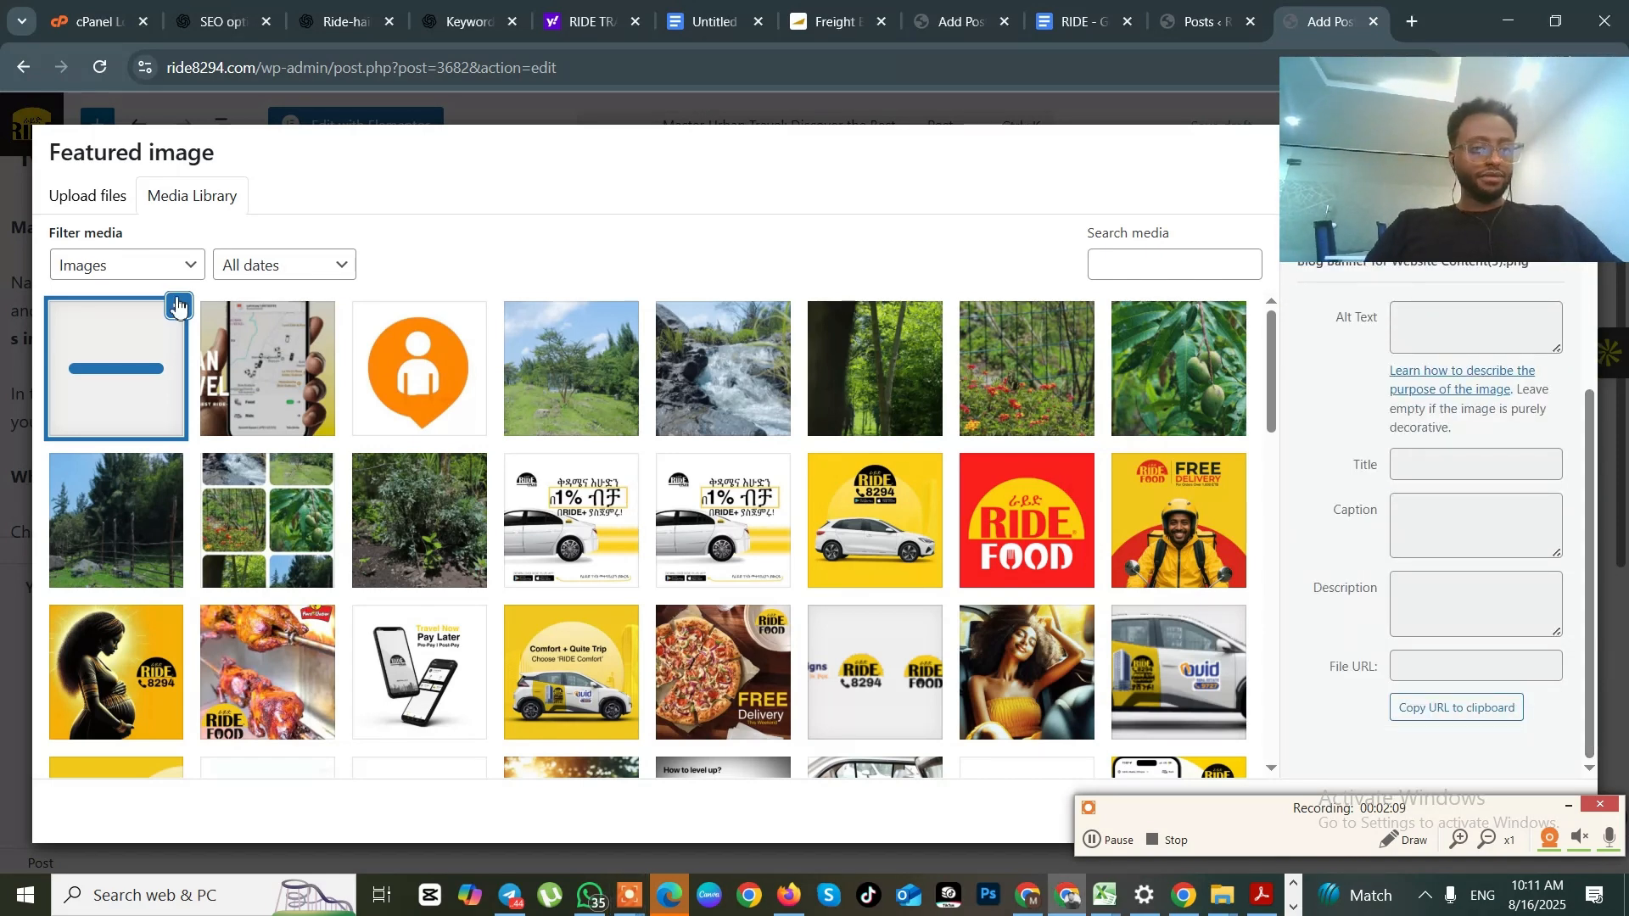
click(81, 397)
click(106, 259)
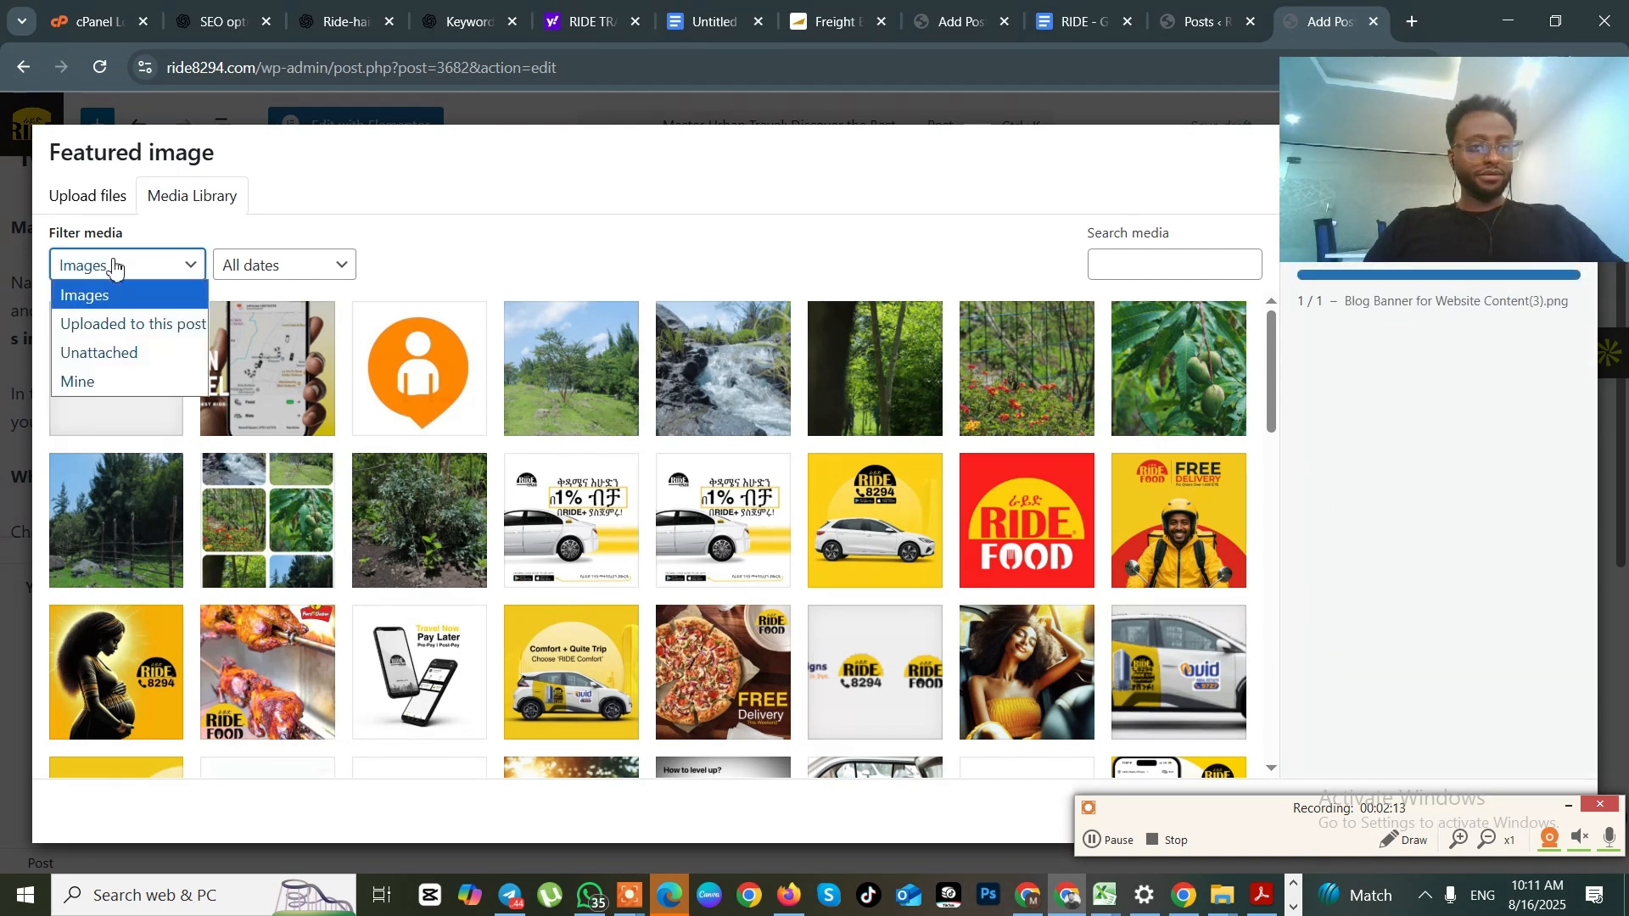
click(97, 196)
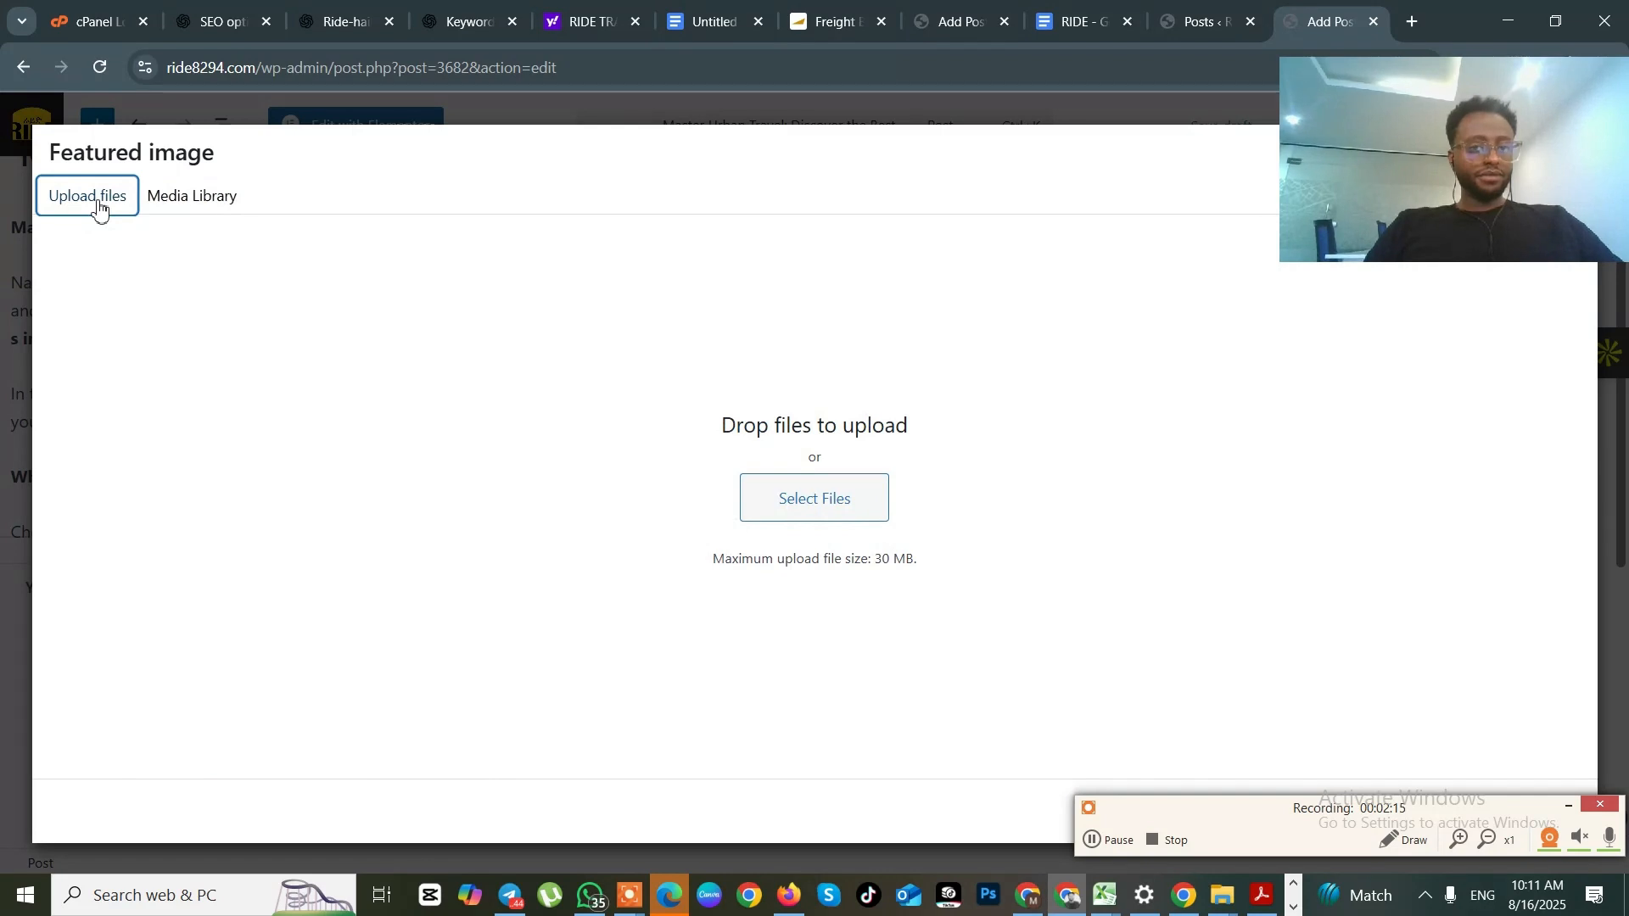
click(780, 498)
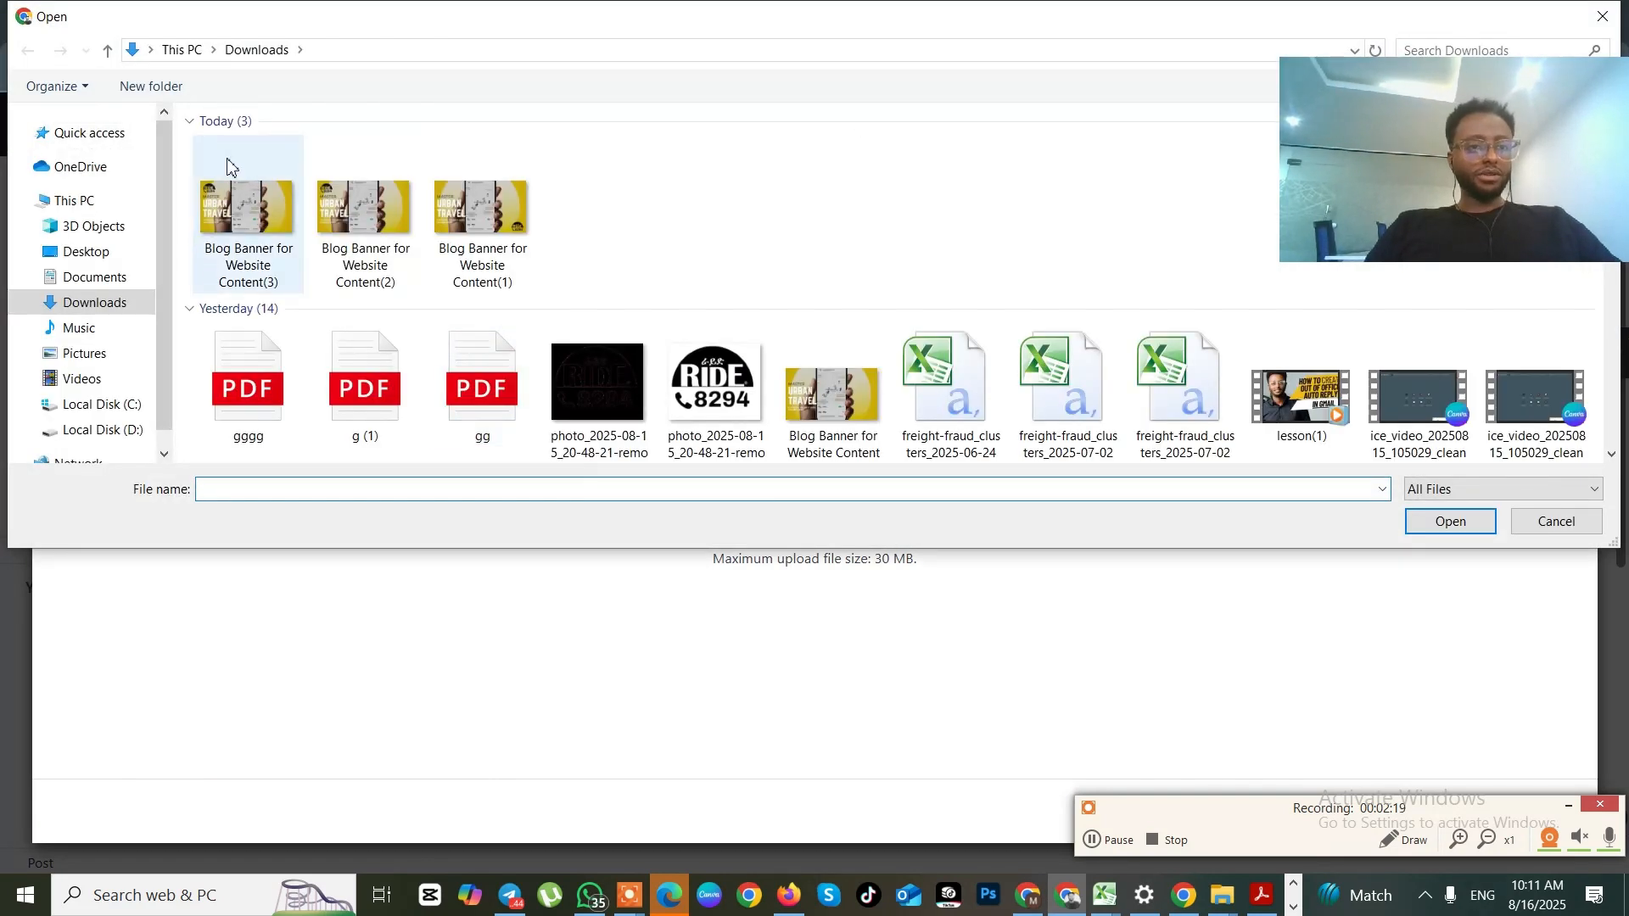
click(227, 165)
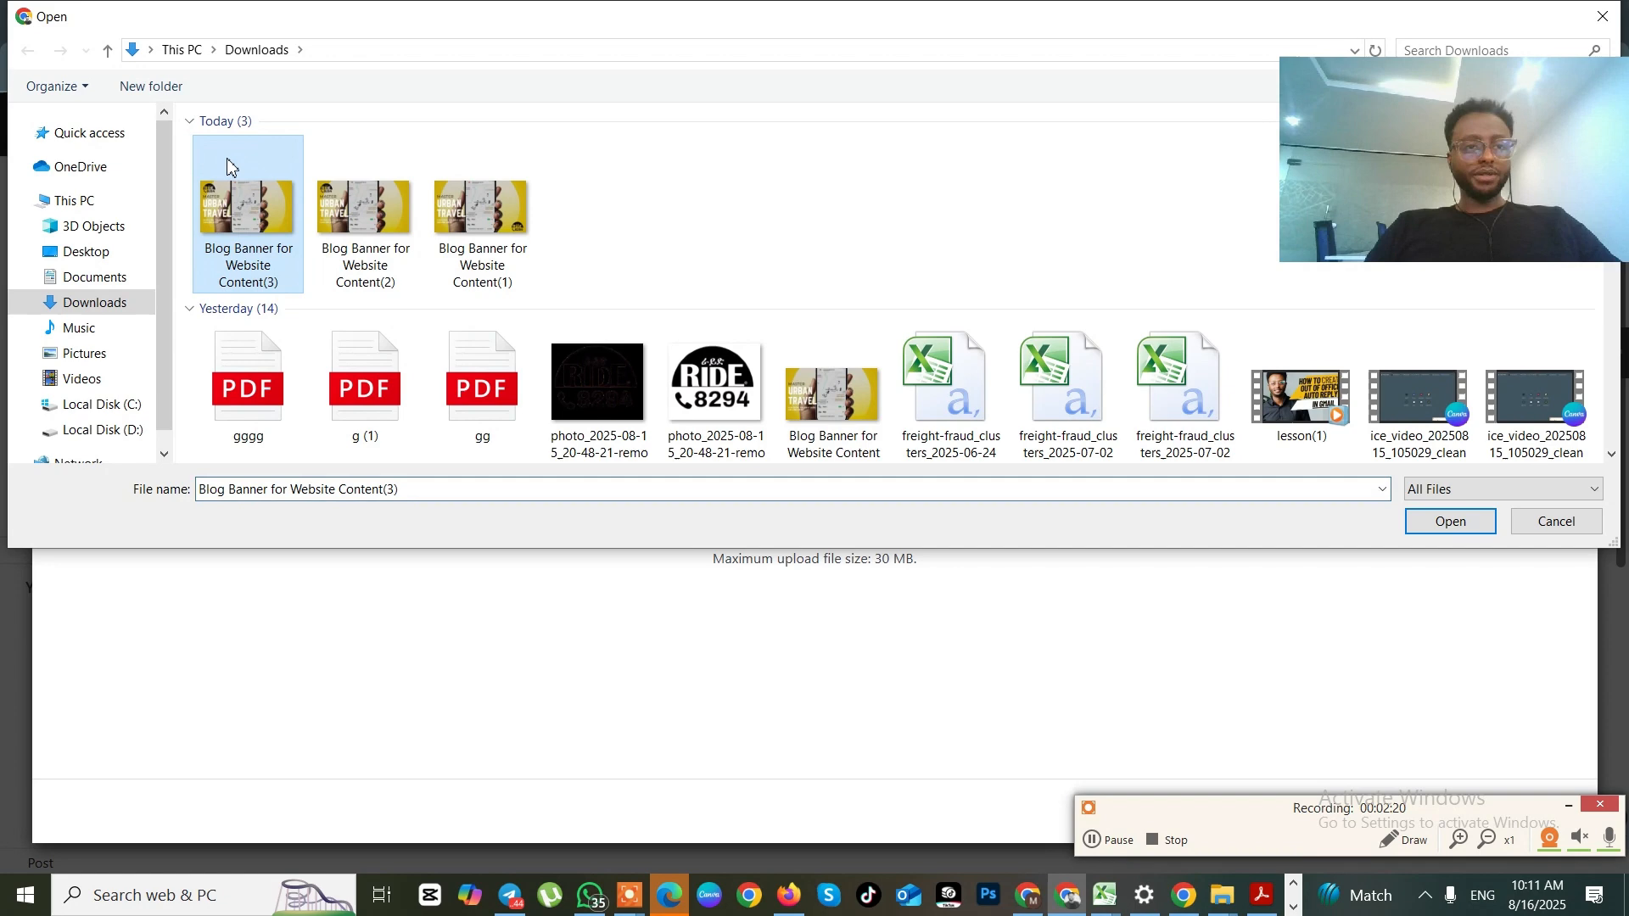
click(1443, 521)
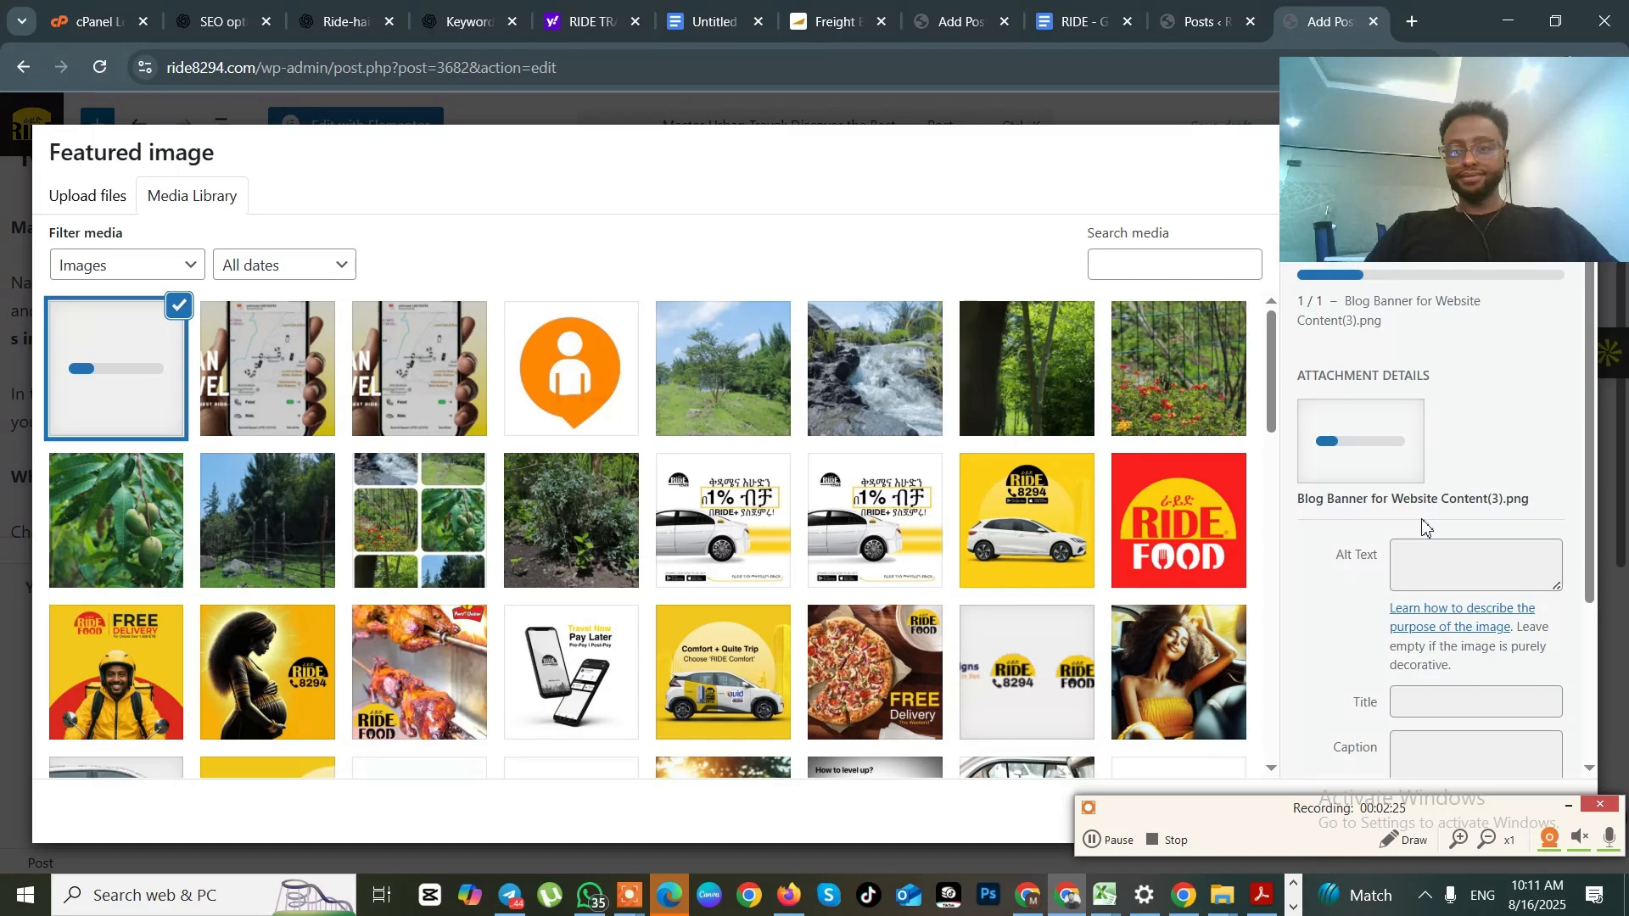
click(1118, 849)
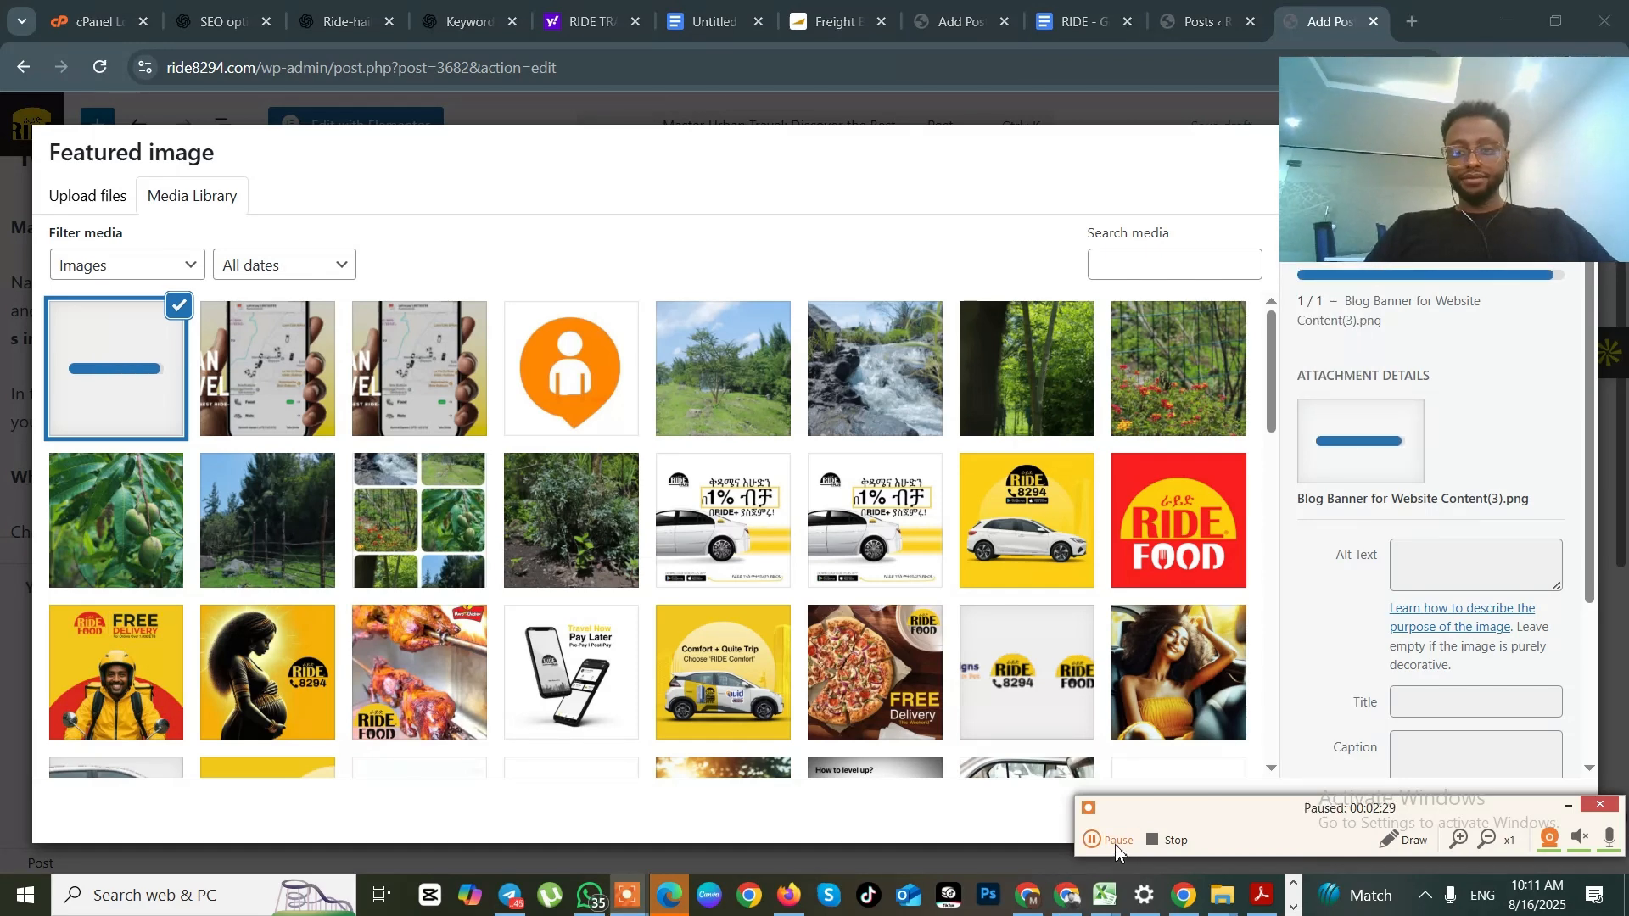
click(1119, 846)
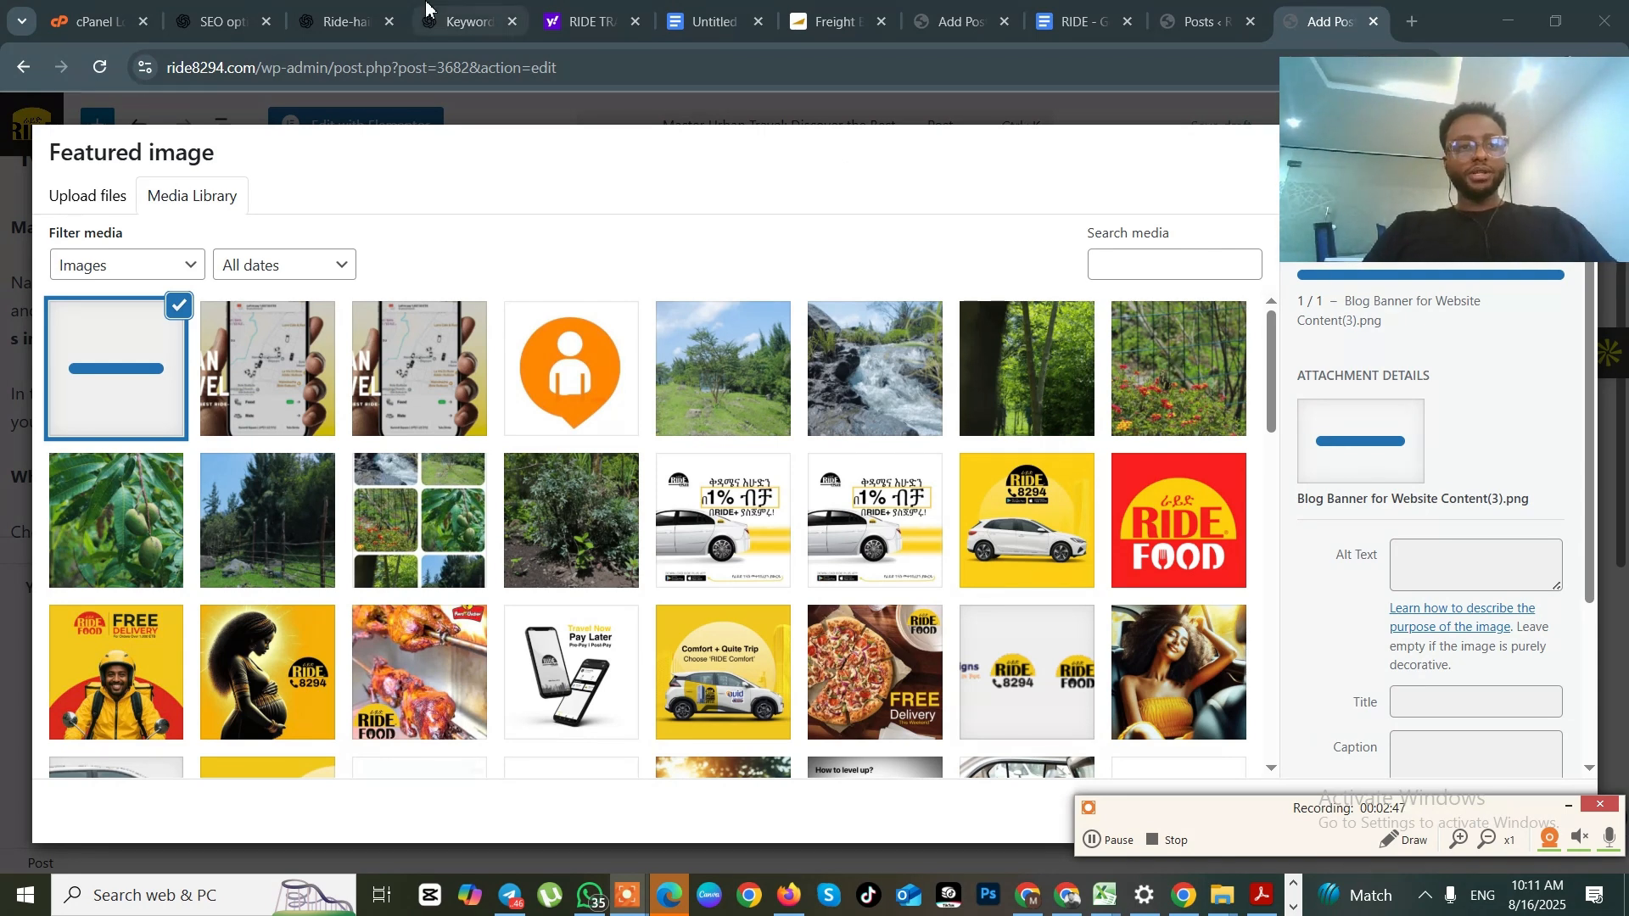
Review the ChatGPT conversations on the SEO blog and ride-hailing keywords, check the WordPress posts list, and return to the featured image dialog
click(219, 19)
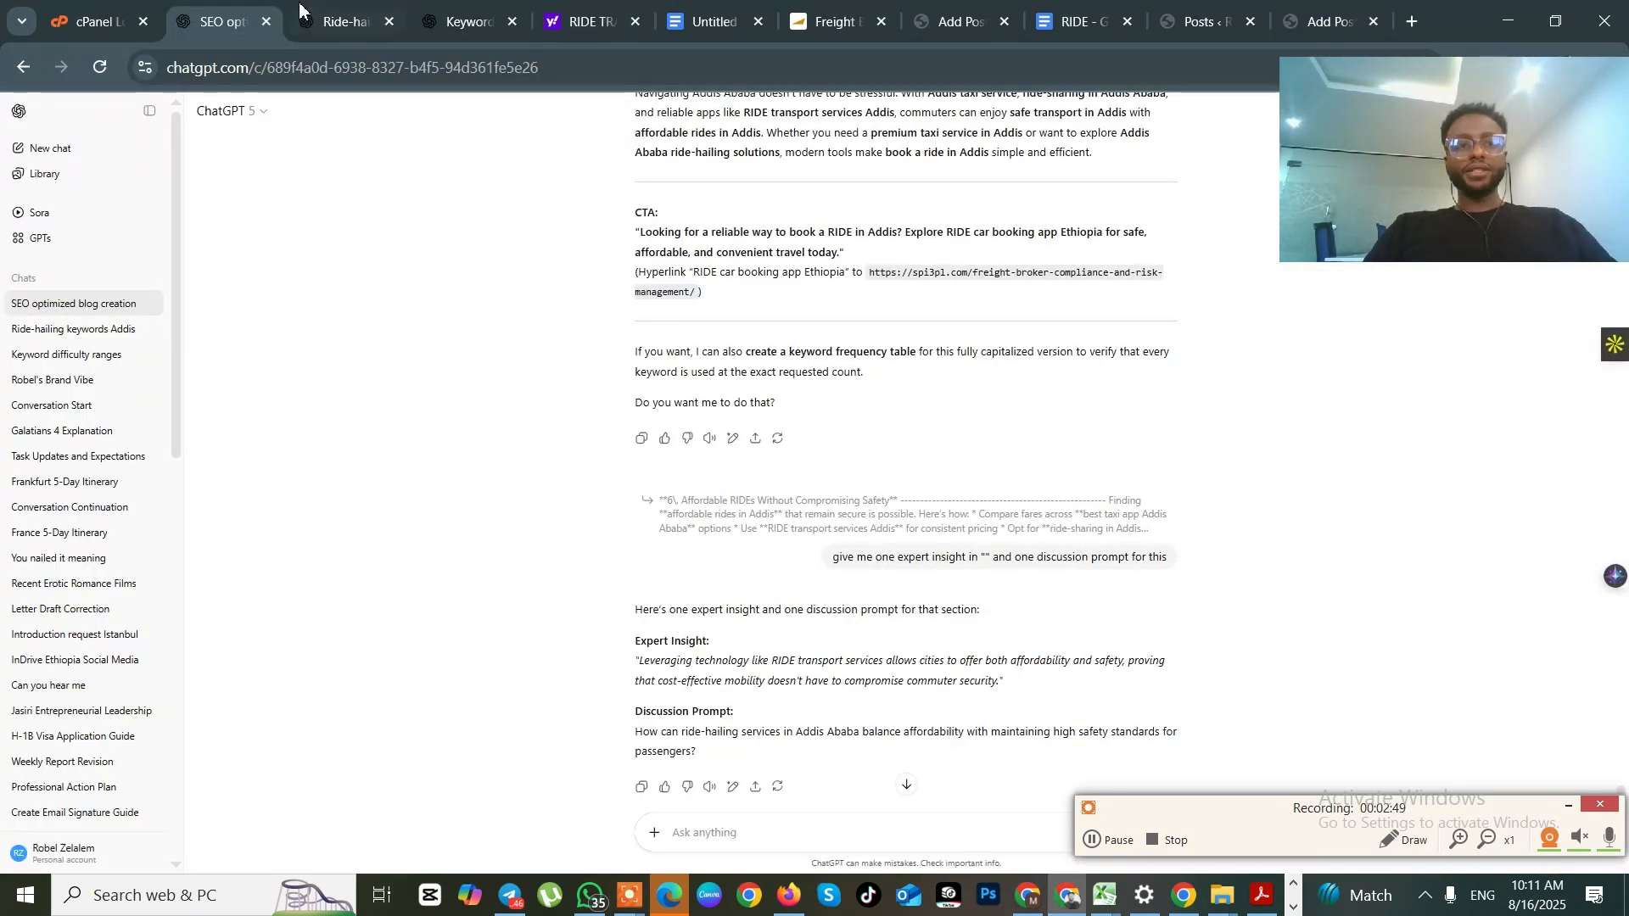
click(300, 8)
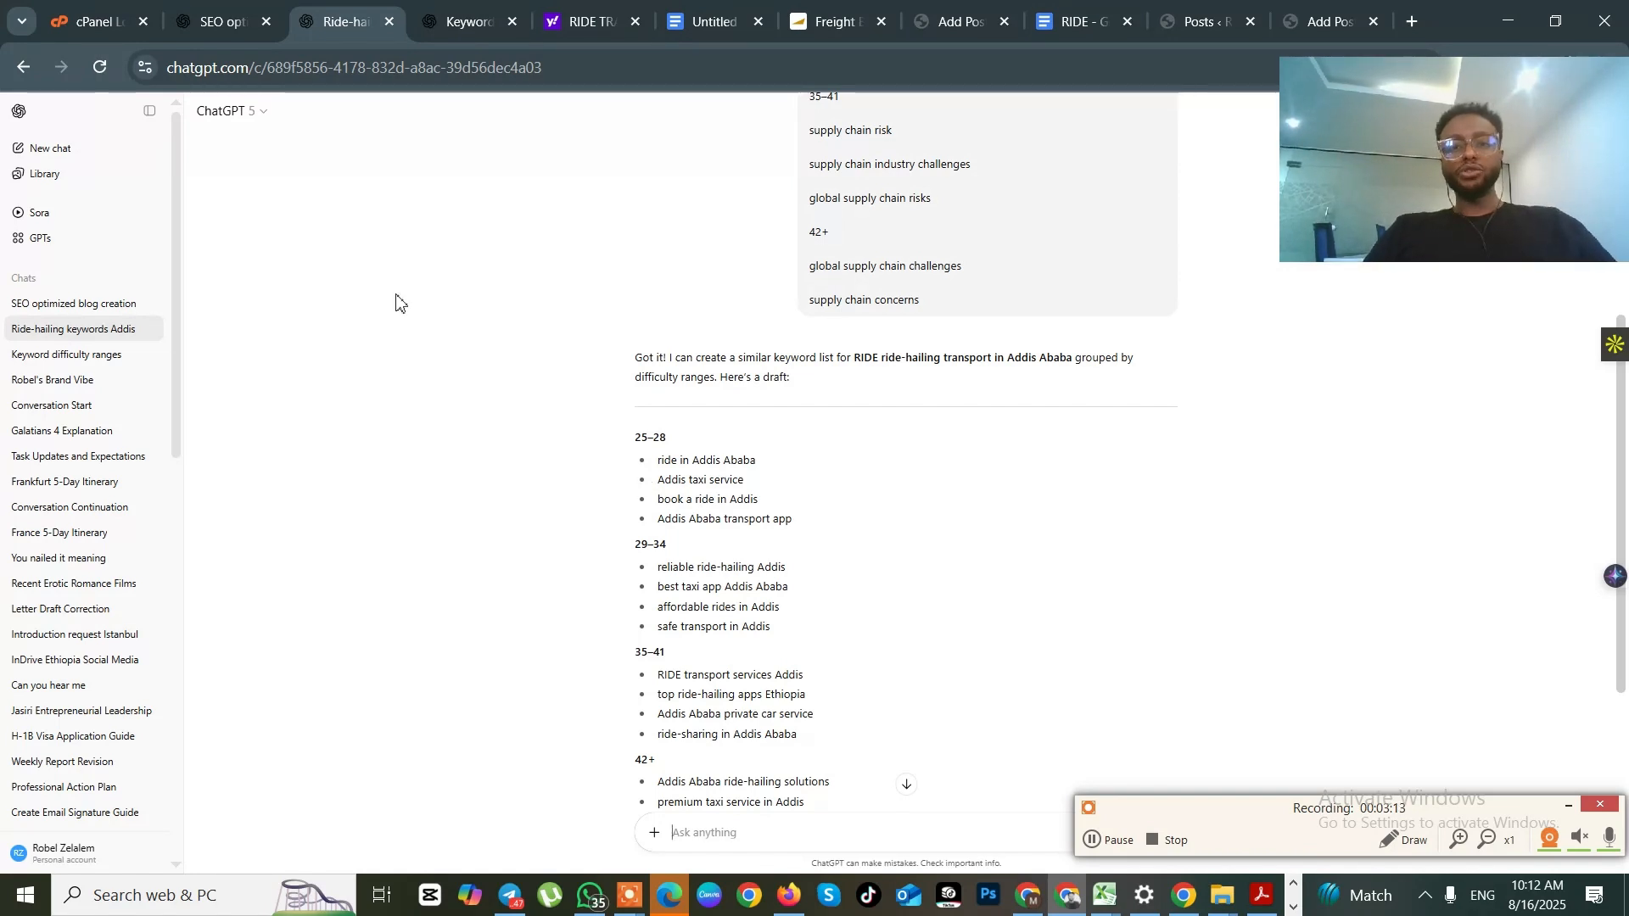
click(208, 7)
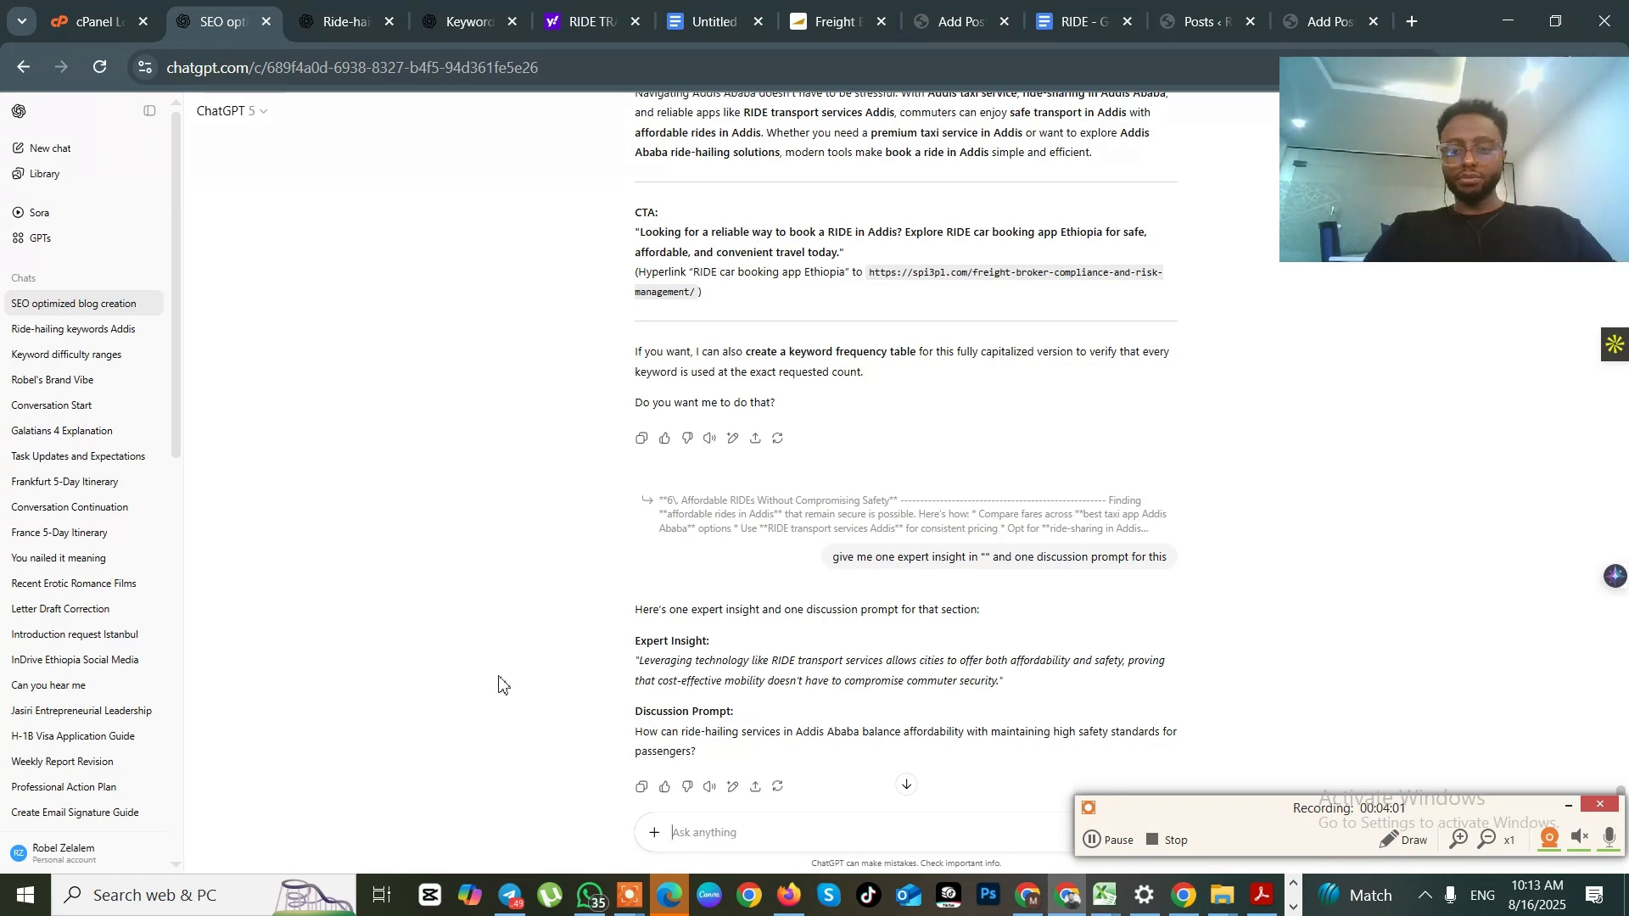
click(1068, 902)
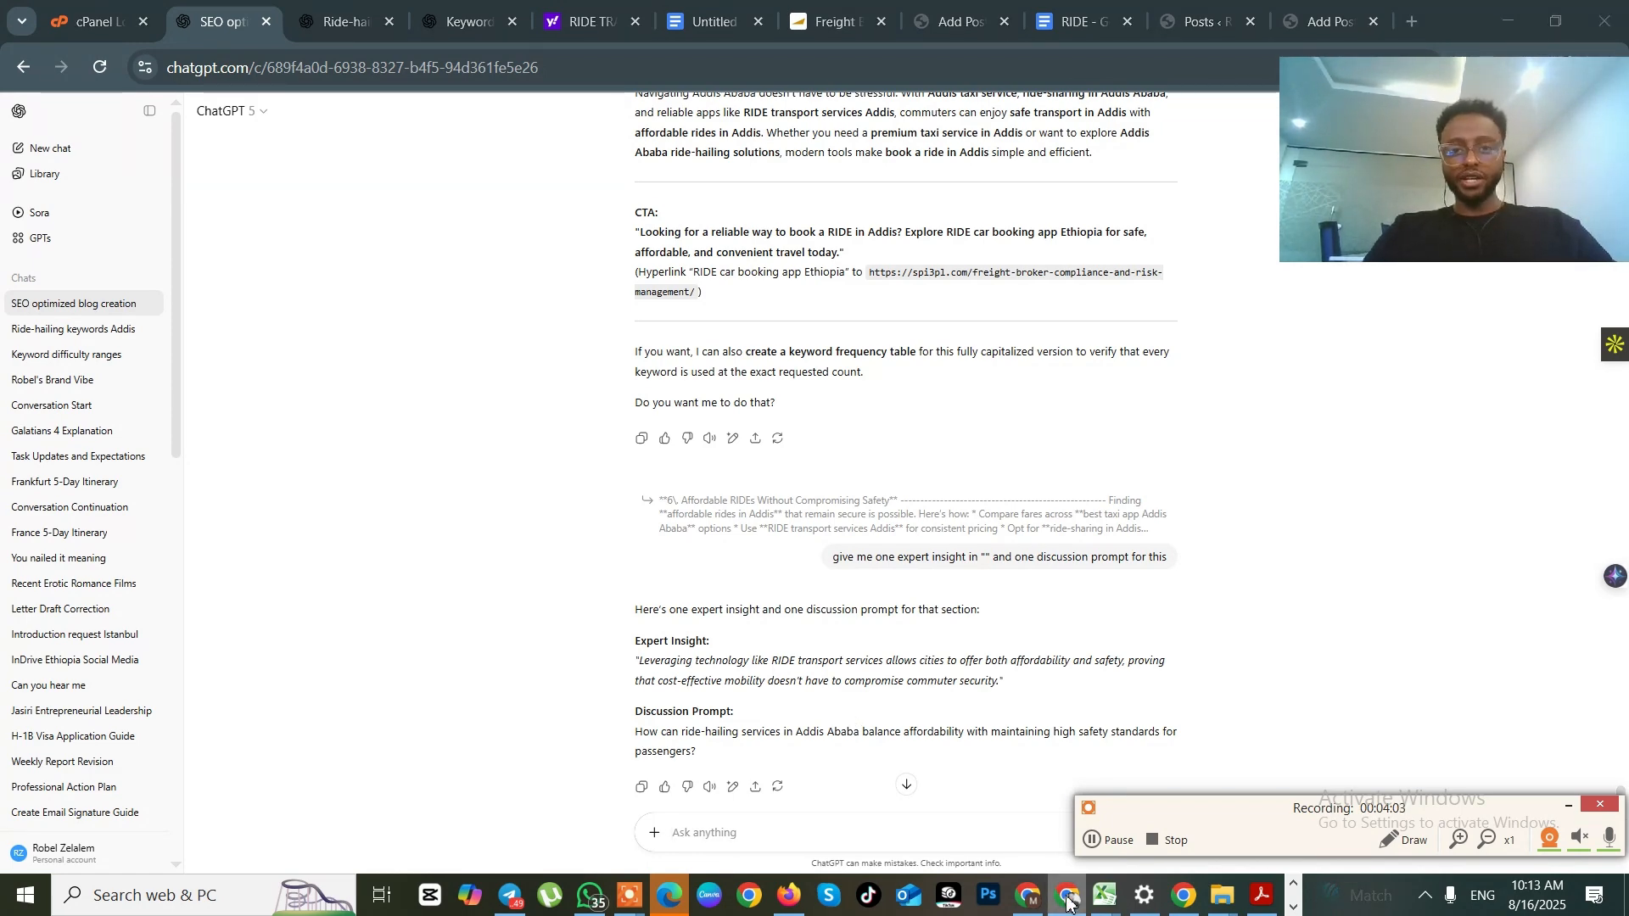
click(1067, 898)
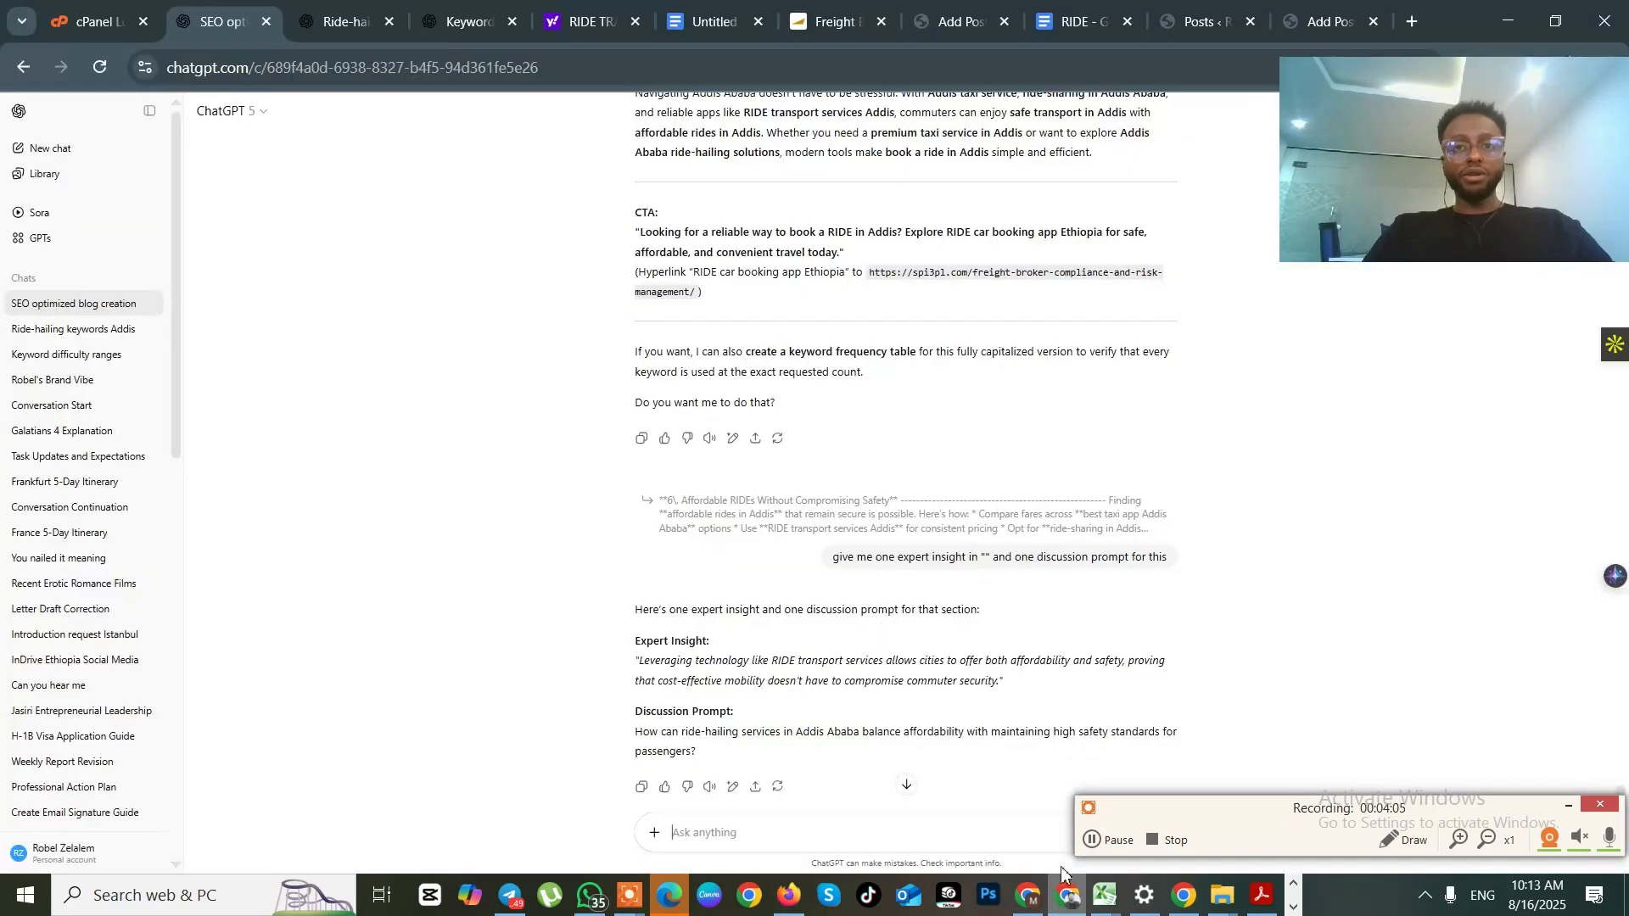
click(1188, 14)
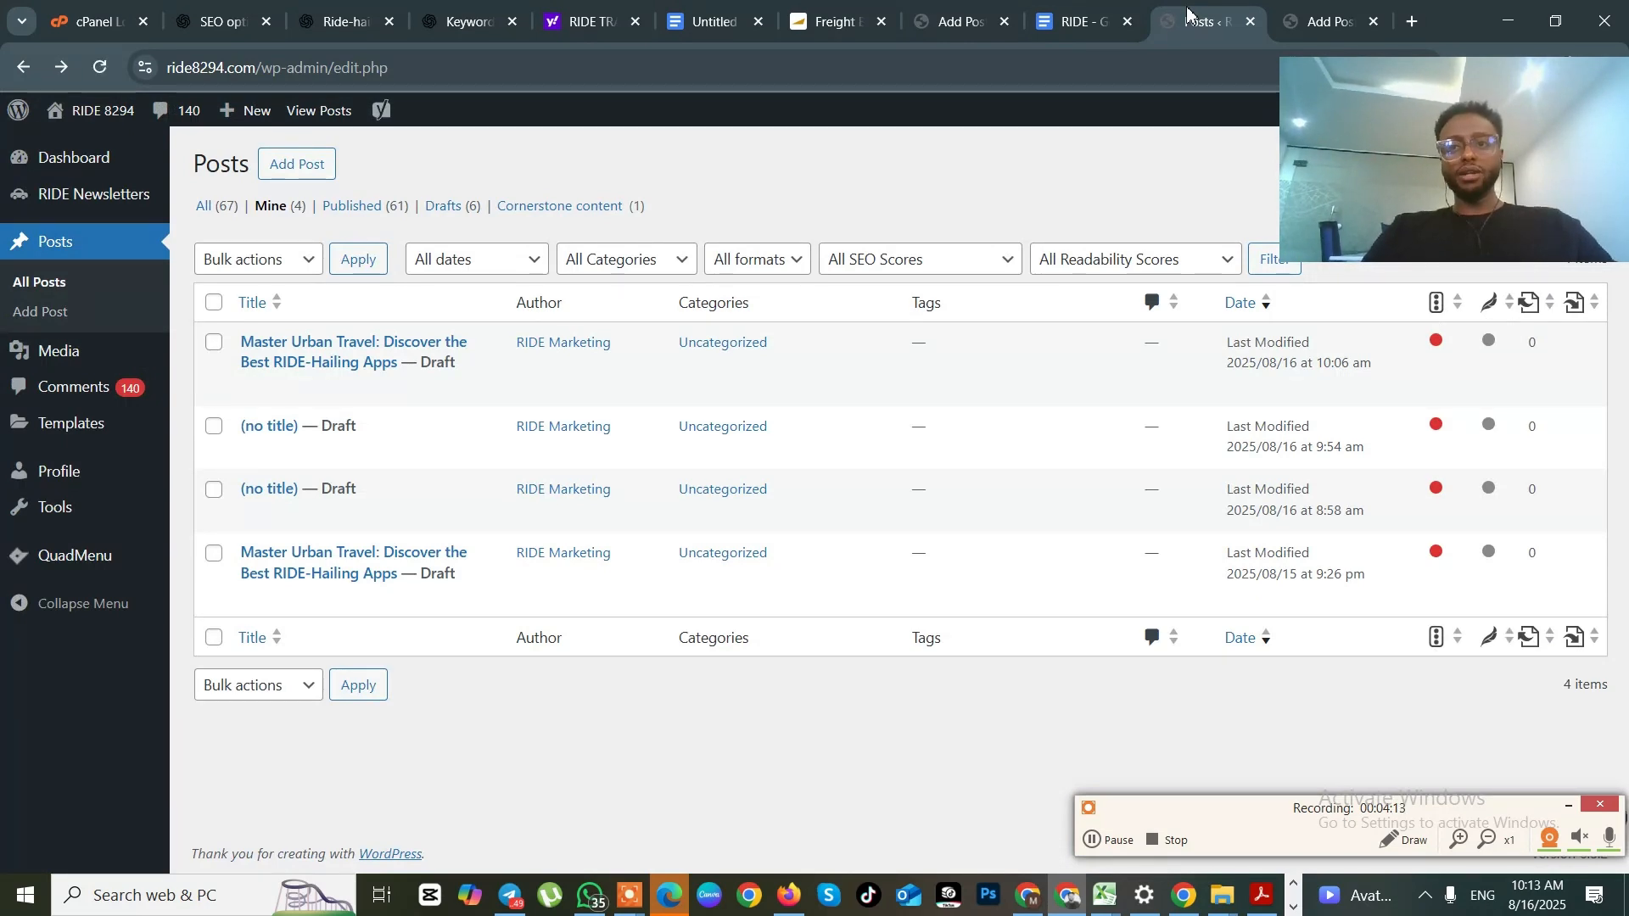
click(1312, 17)
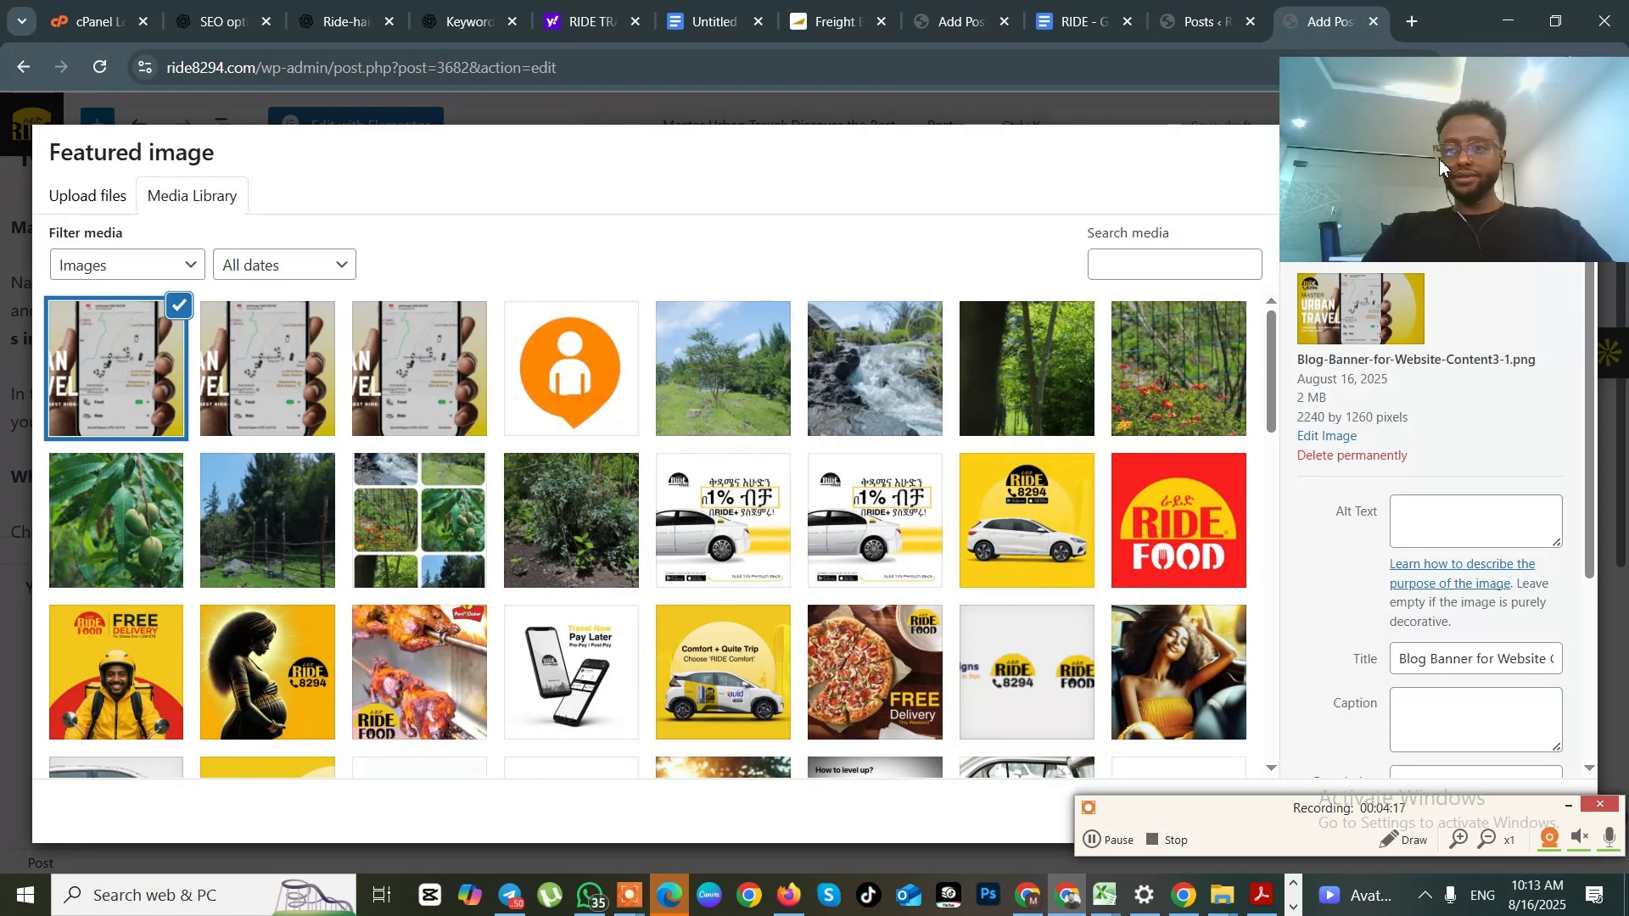
drag(1439, 159, 1281, 123)
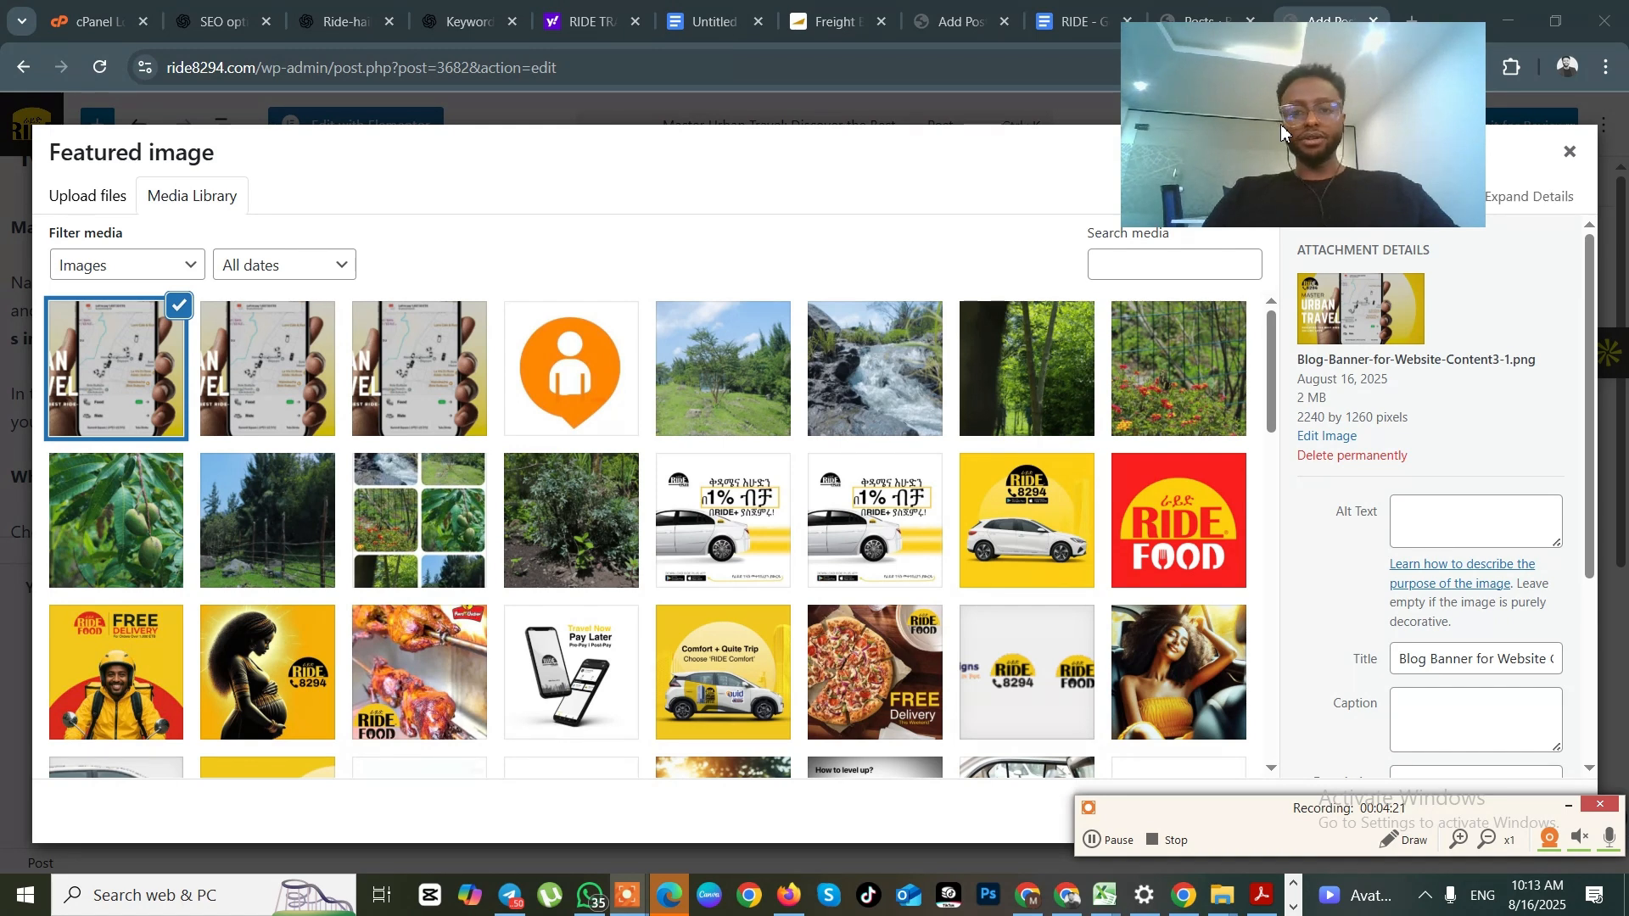
click(1116, 842)
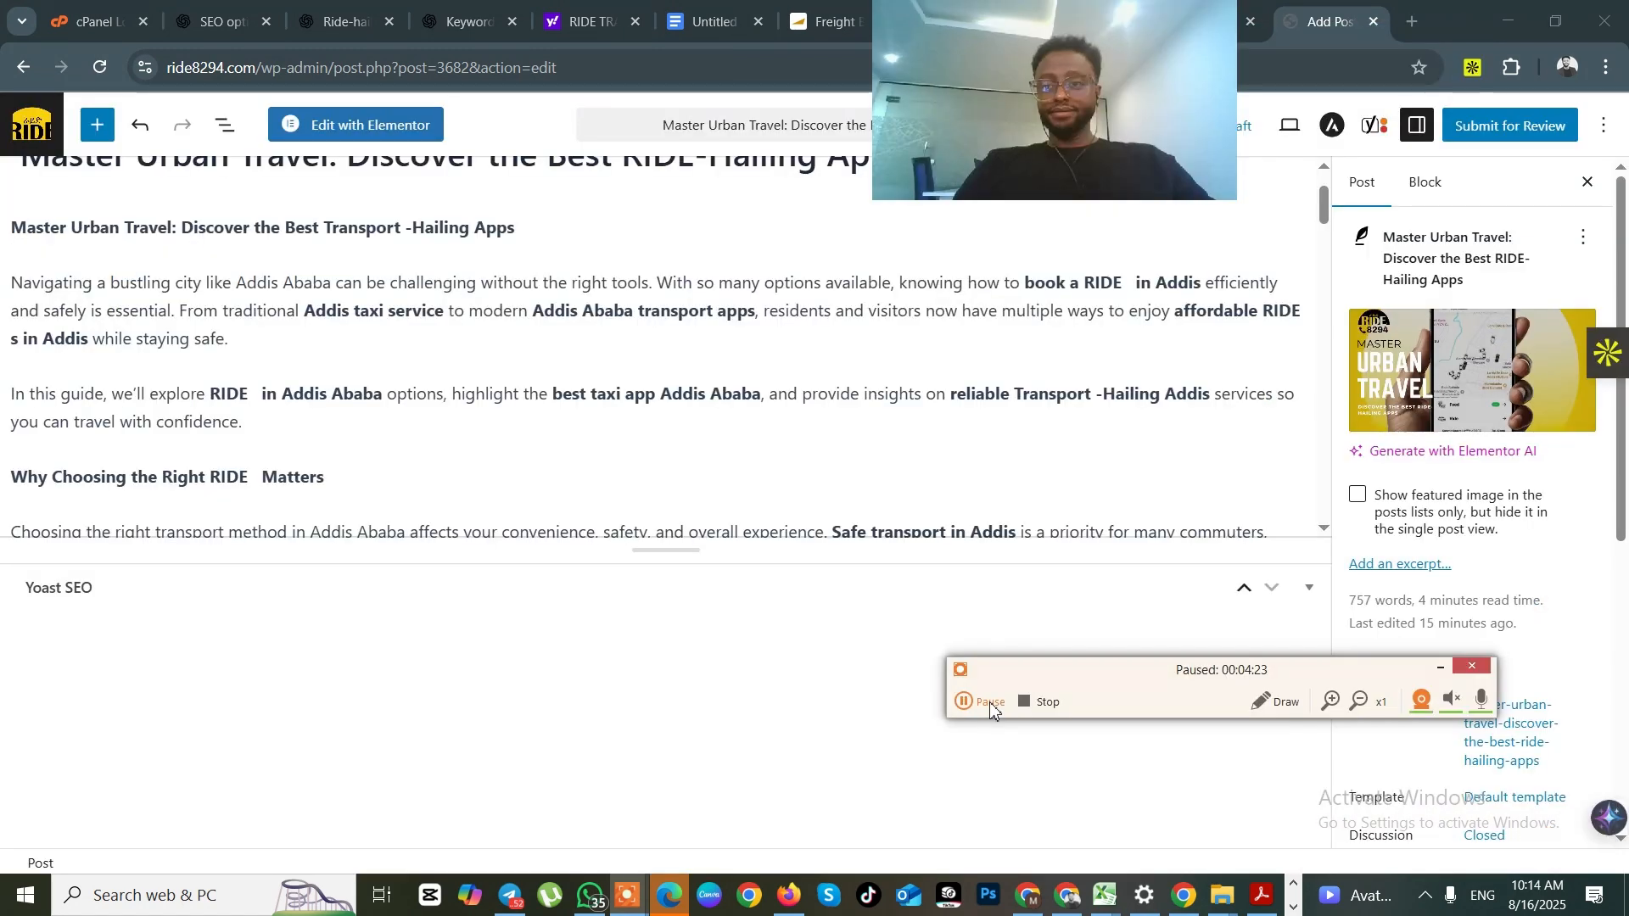
click(986, 704)
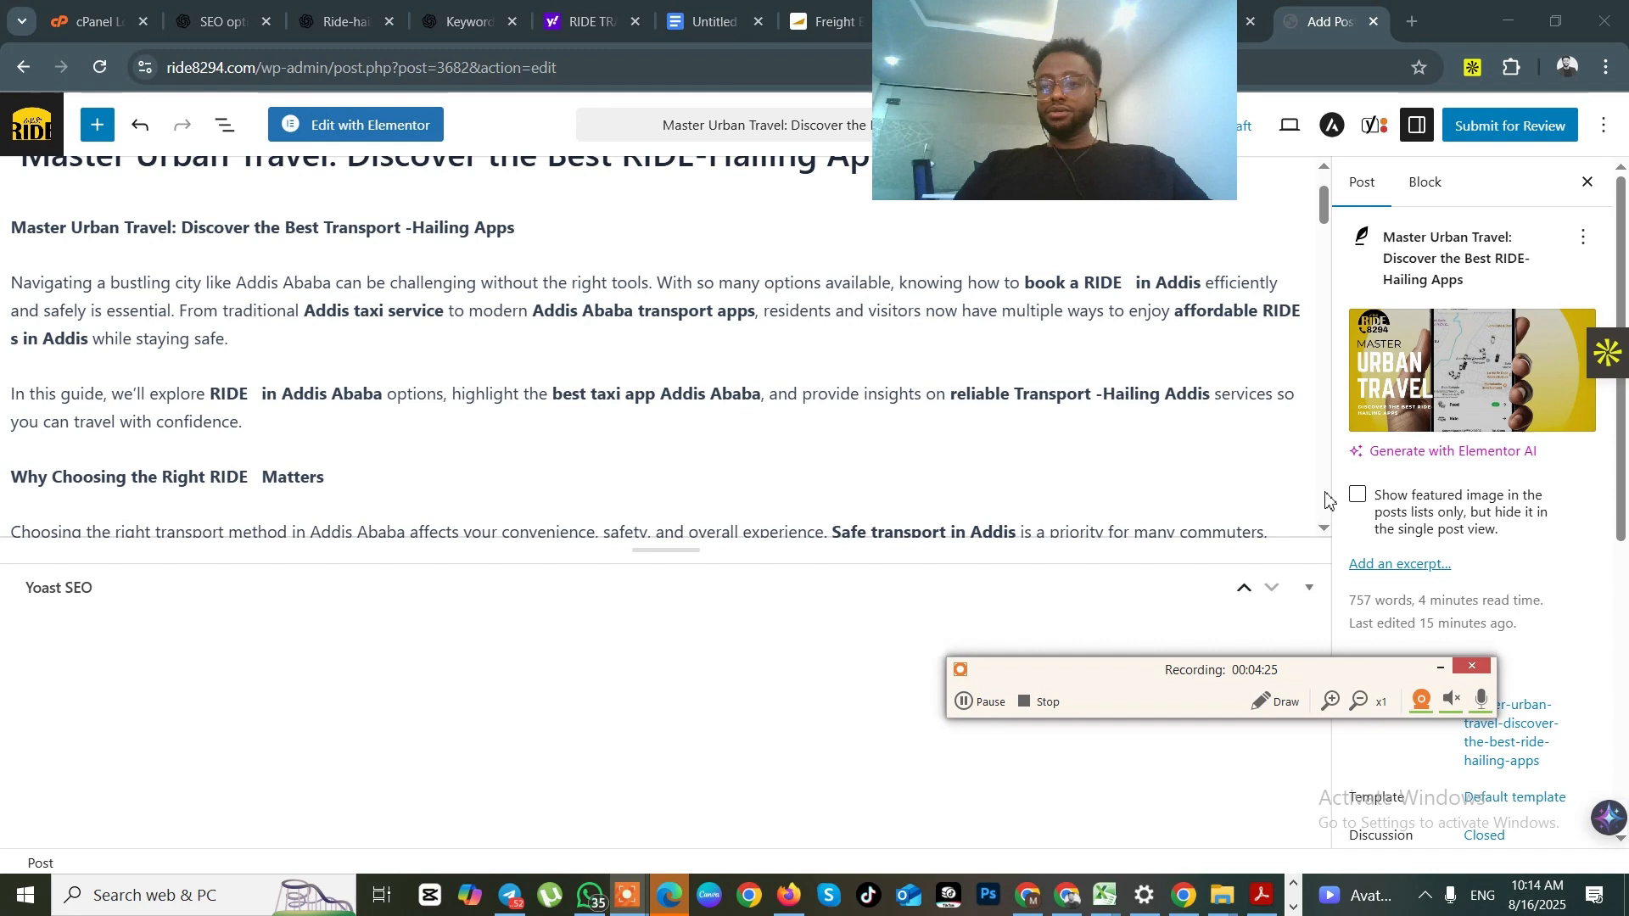
Submit the "Master Urban Travel" post for review and complete the pre-publish check
mouse_move(1409, 379)
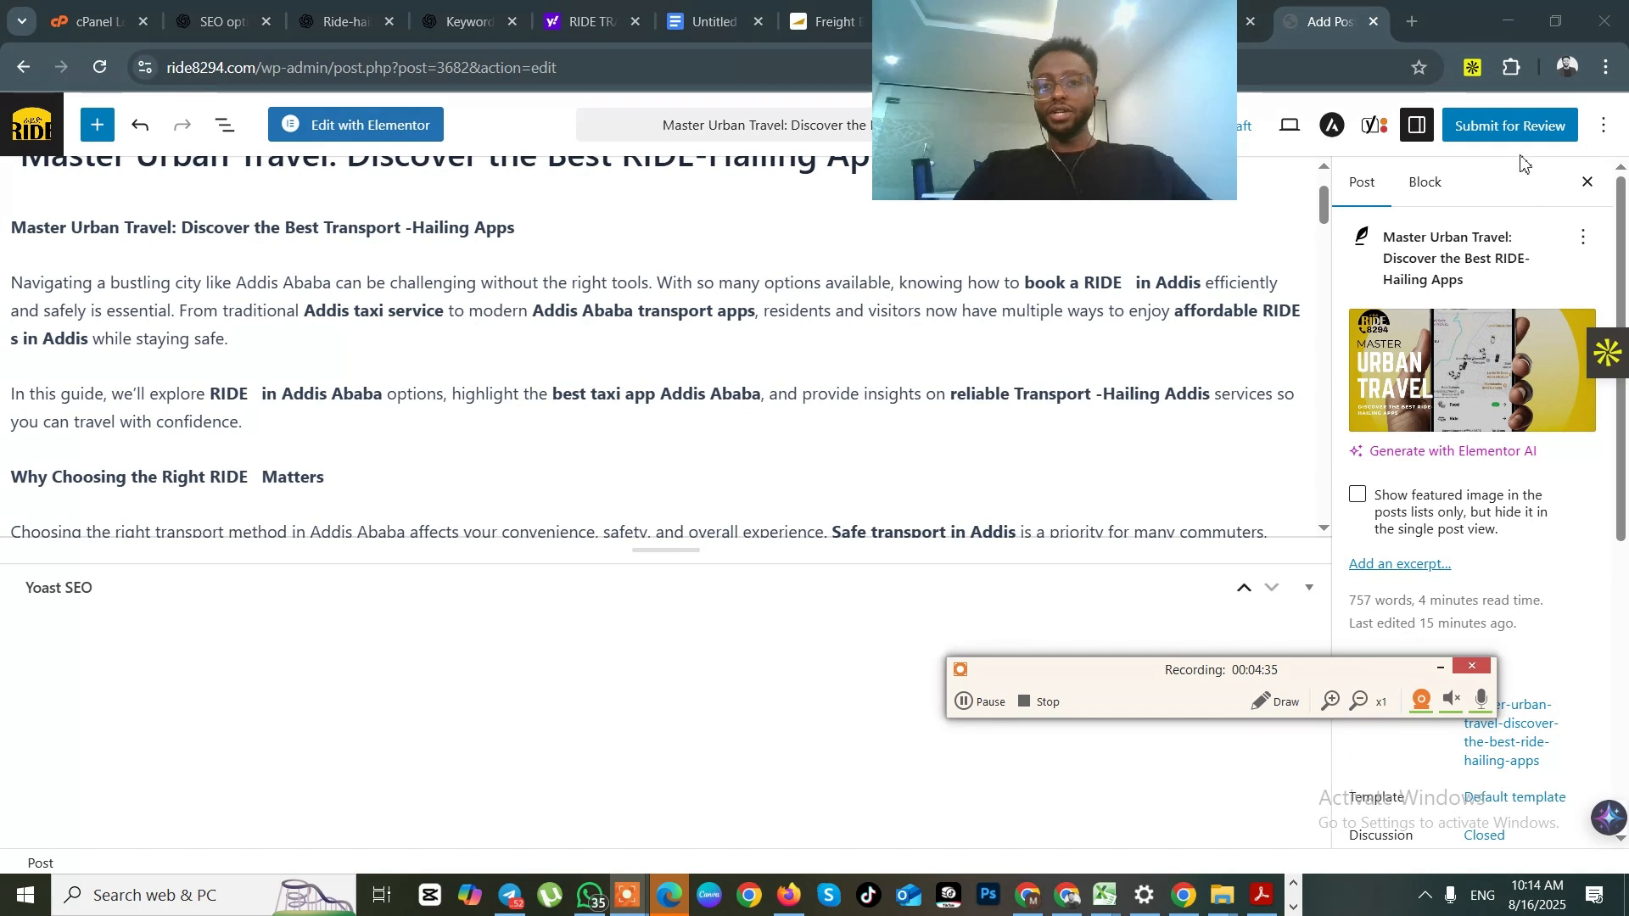
click(1518, 138)
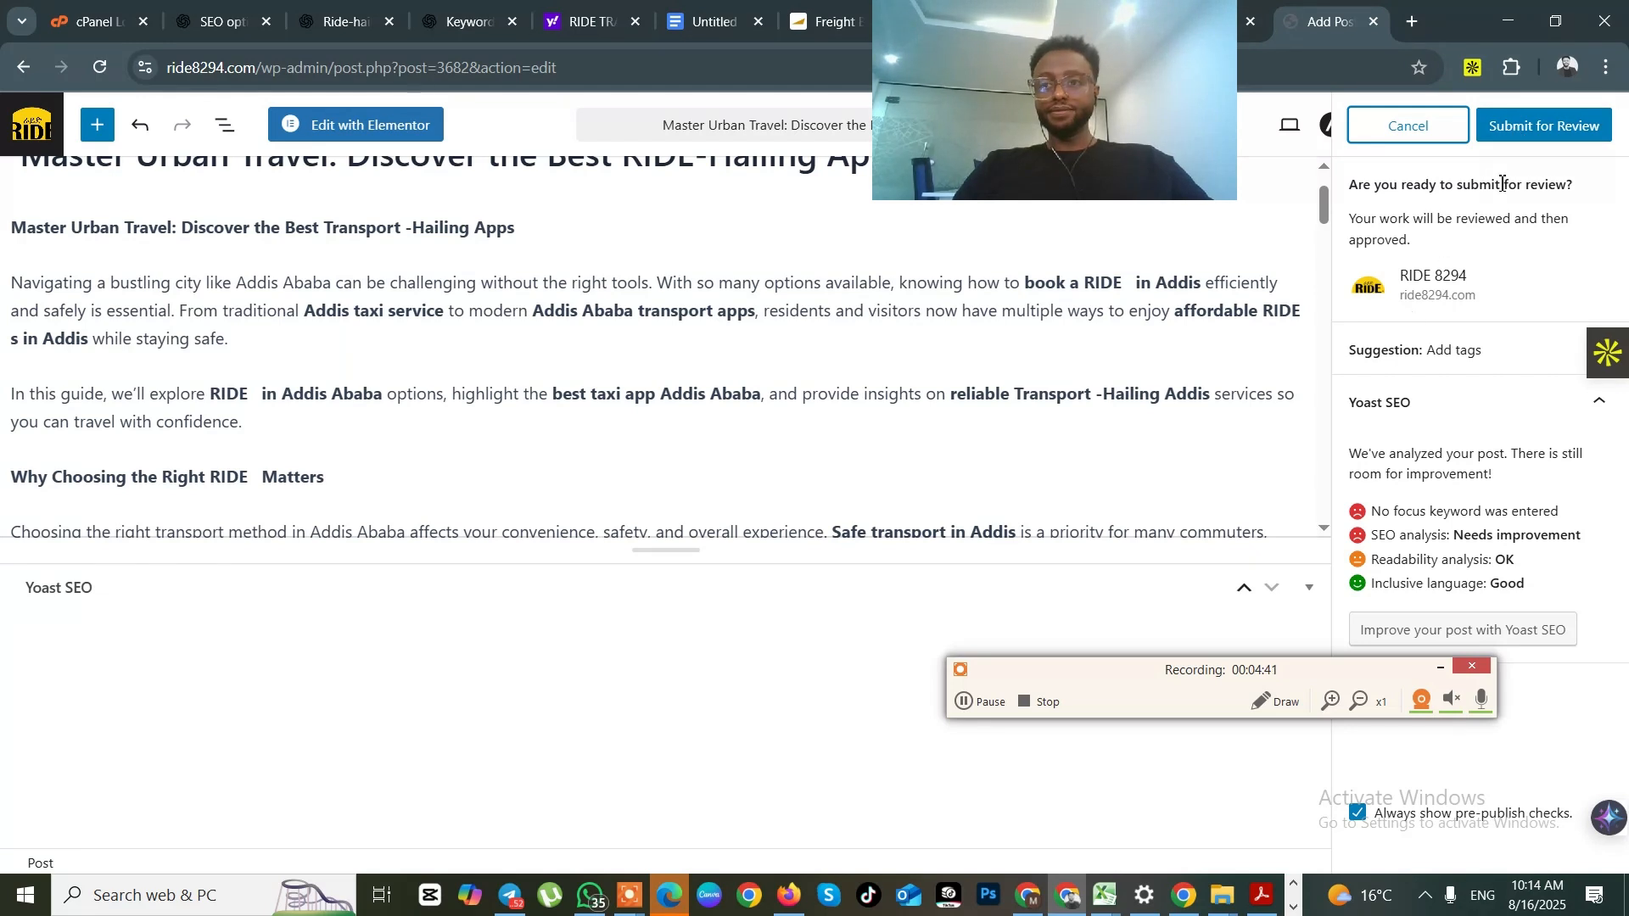
click(1525, 126)
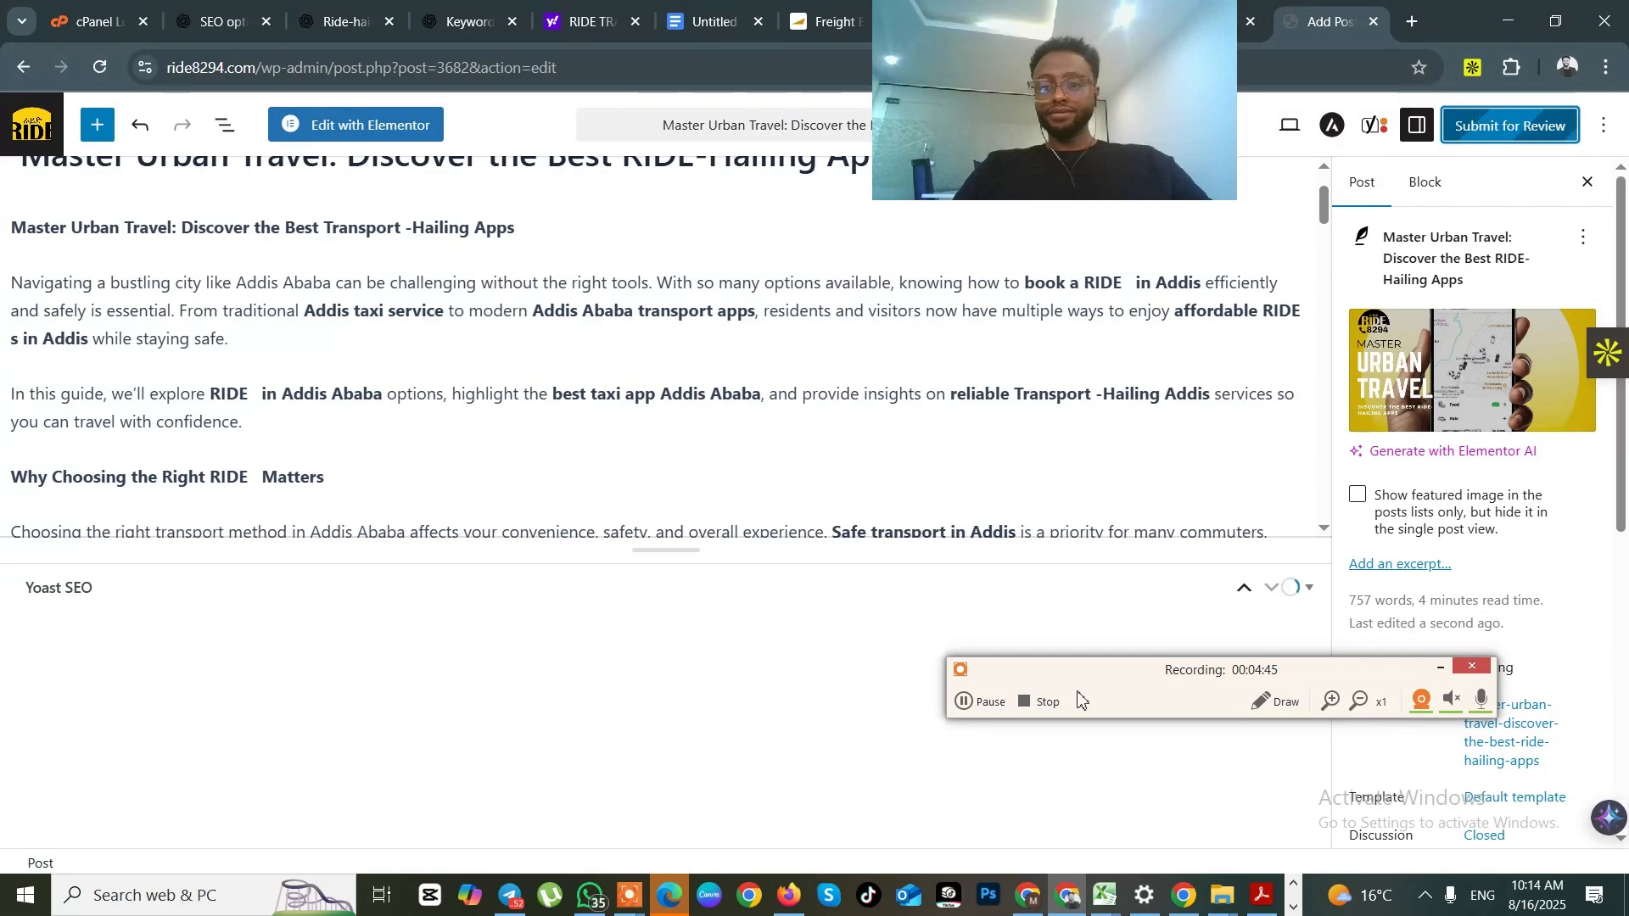
click(983, 703)
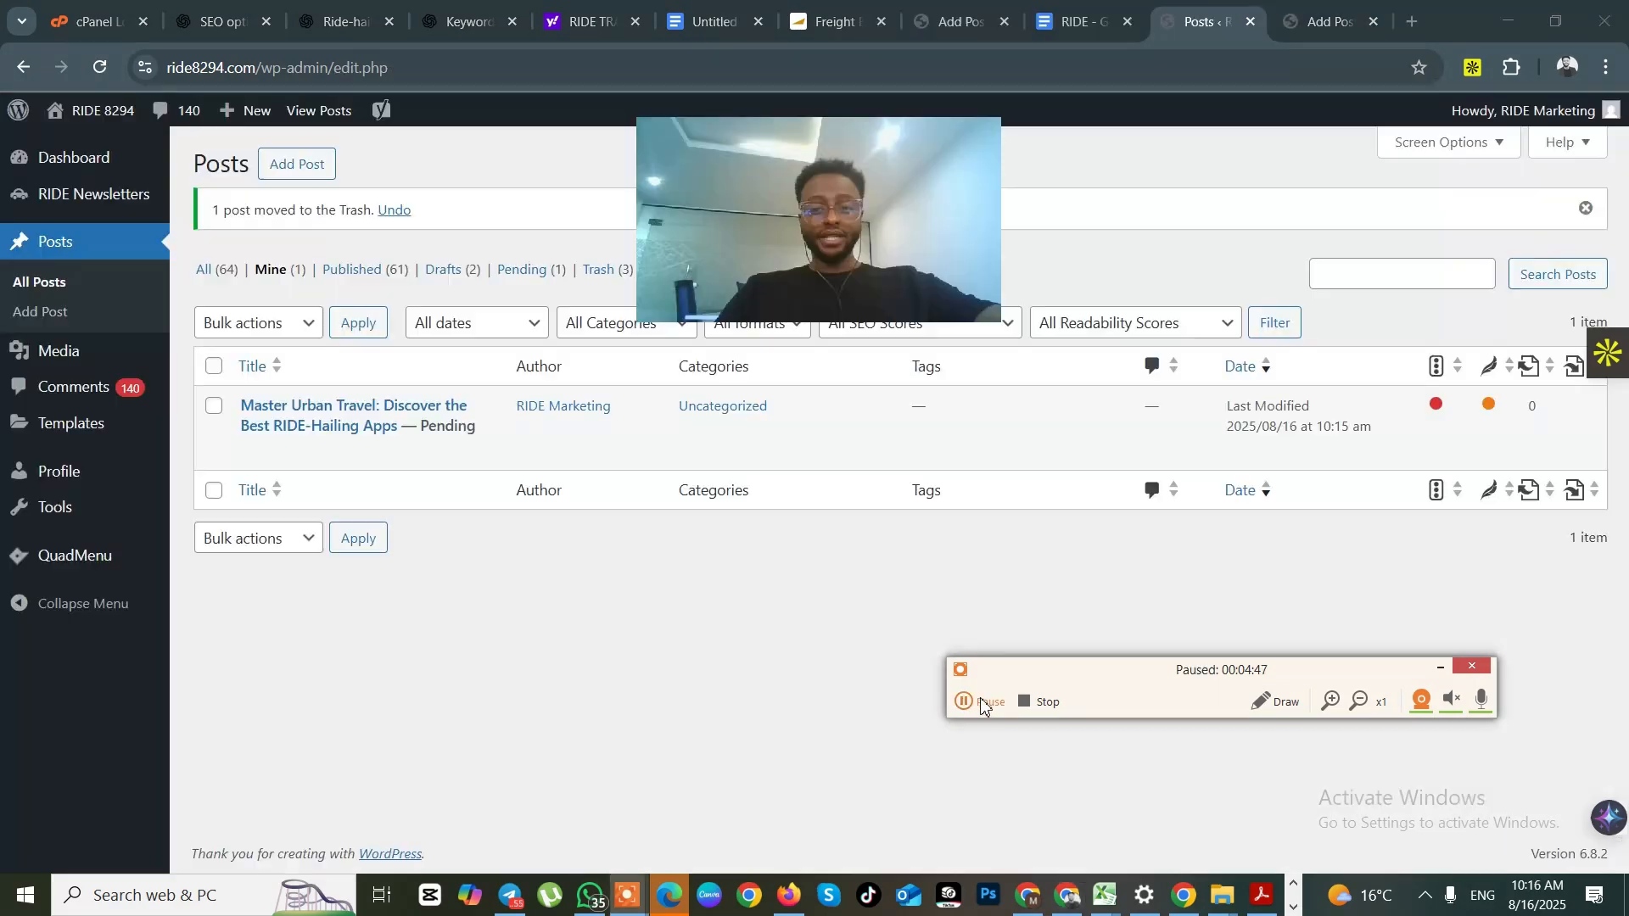
click(983, 702)
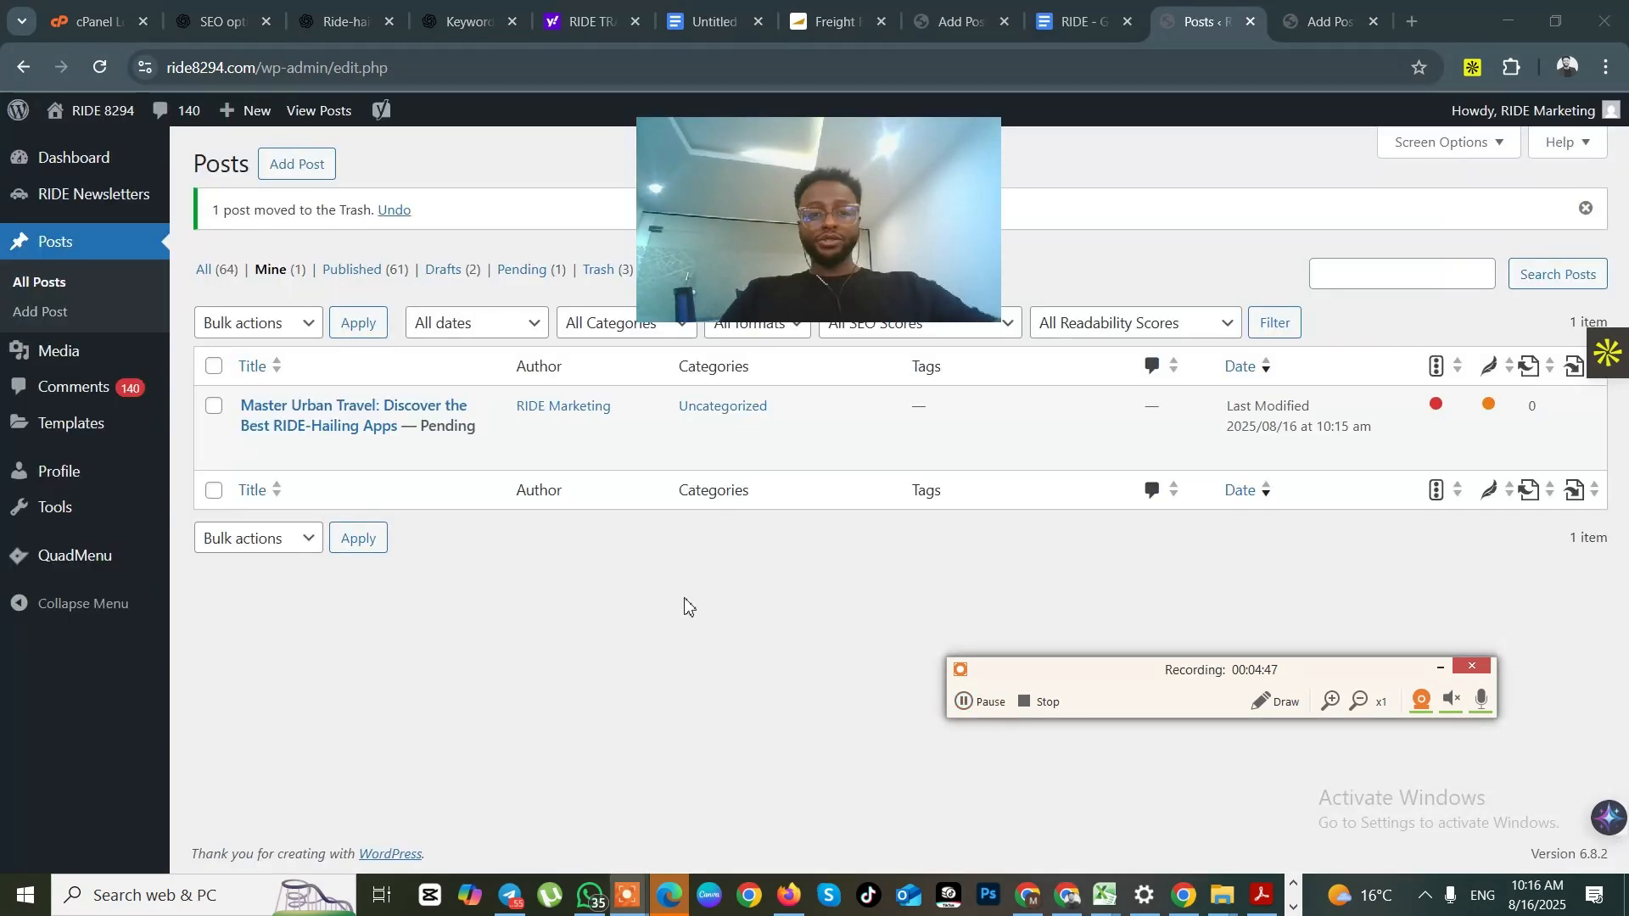
mouse_move(625, 436)
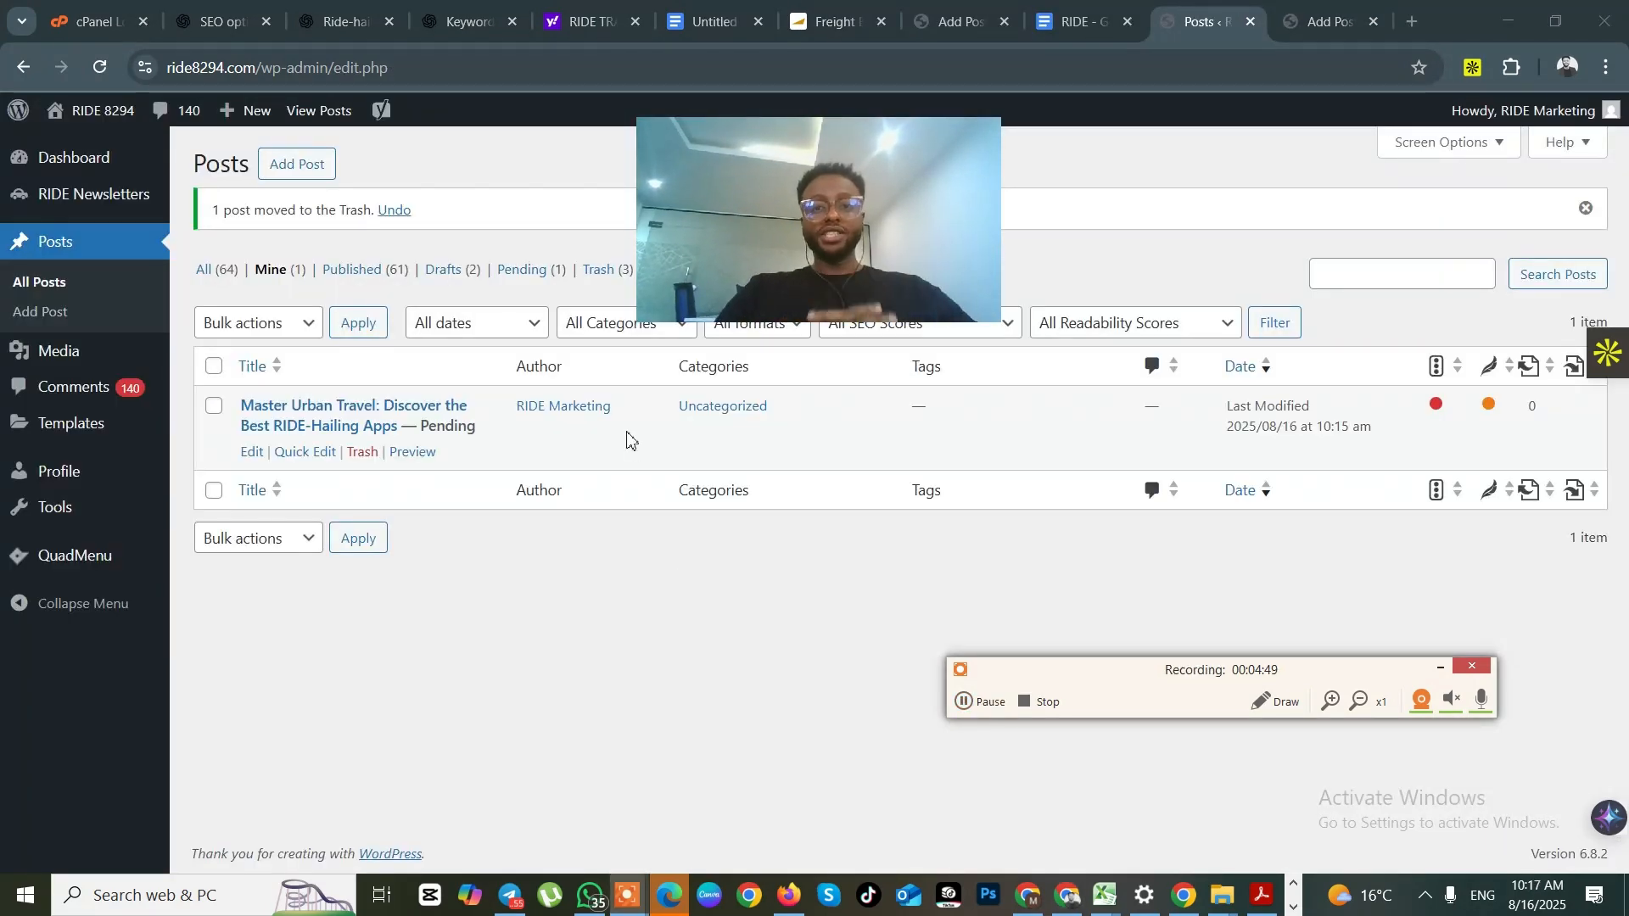